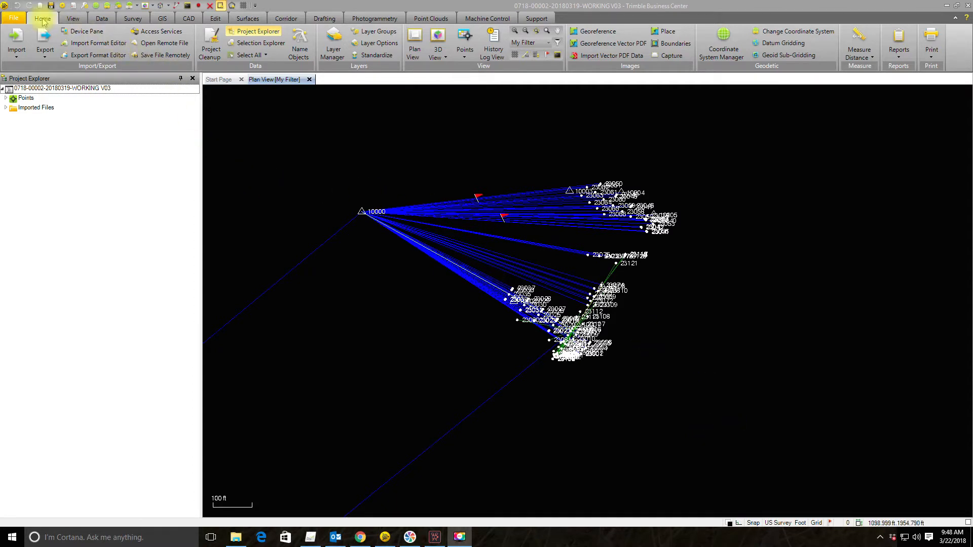
Delete the existing New Export definition from the export format definitions
click(88, 58)
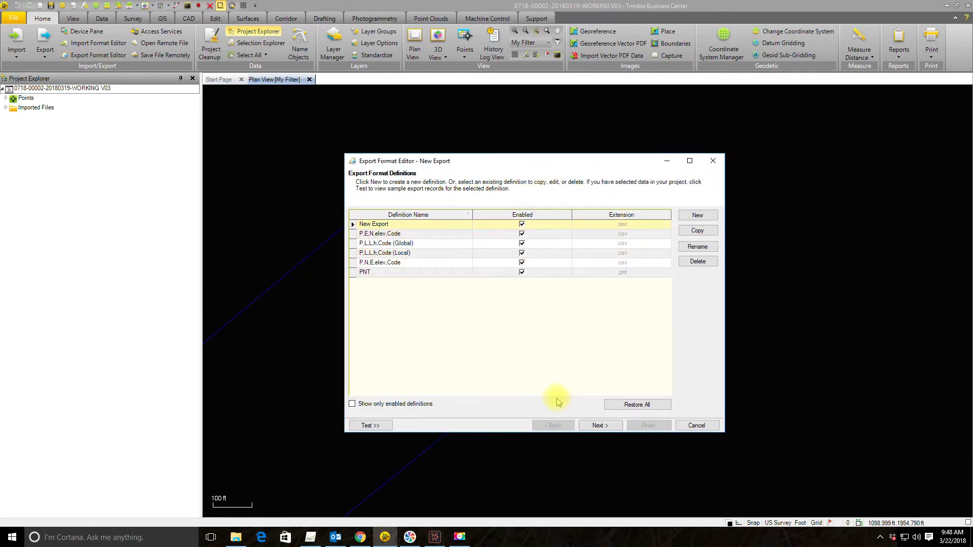
click(701, 262)
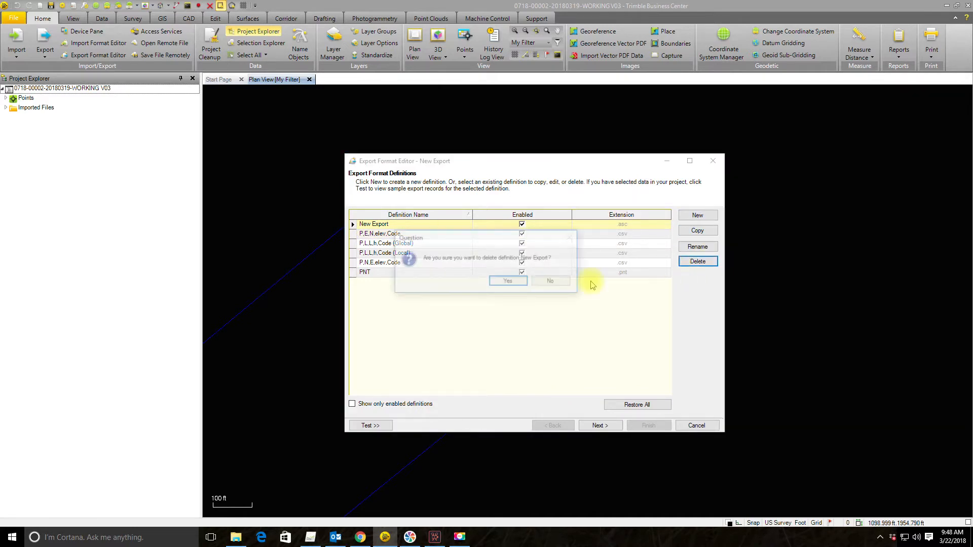
click(517, 285)
Create a new export format definition named GUIDA CSF and select it
click(698, 215)
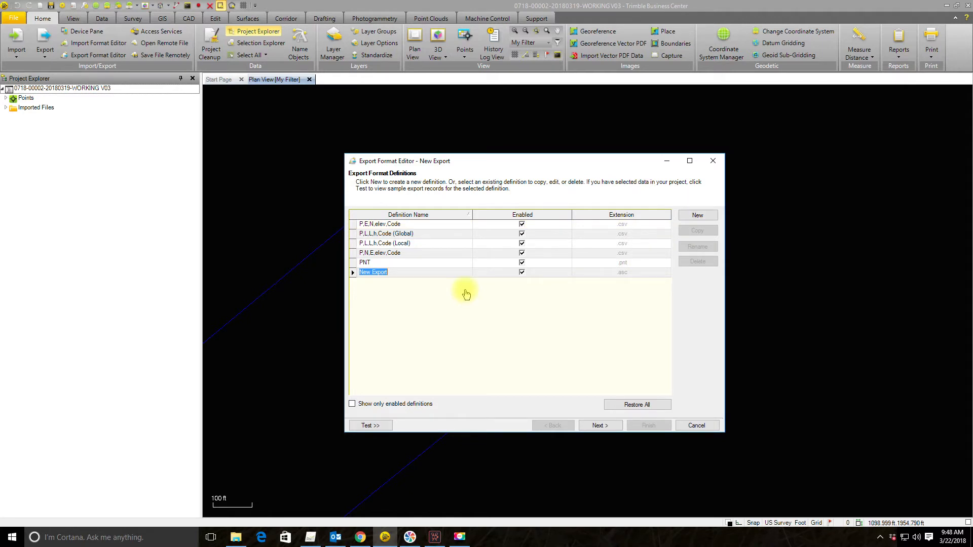
text(GUIDA CSF)
click(427, 264)
click(428, 273)
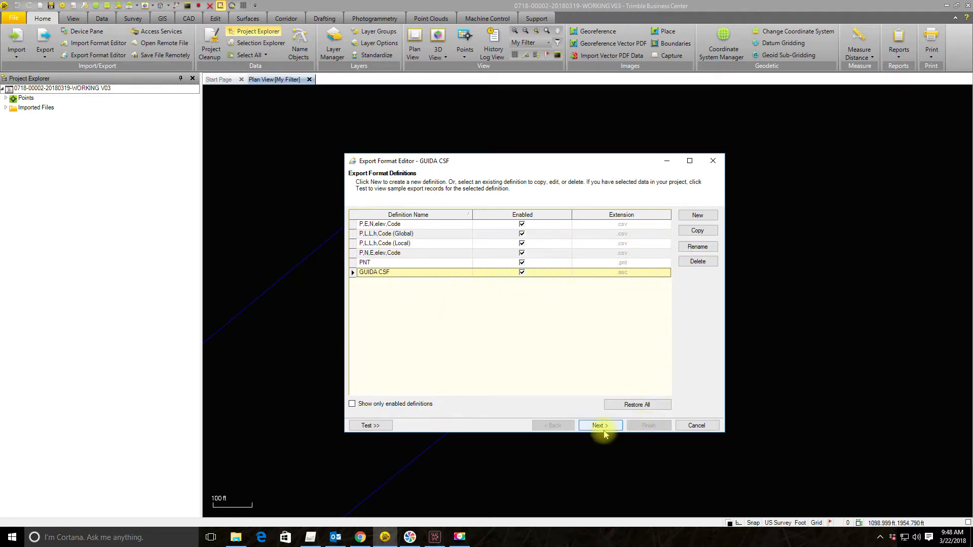
click(382, 256)
click(379, 274)
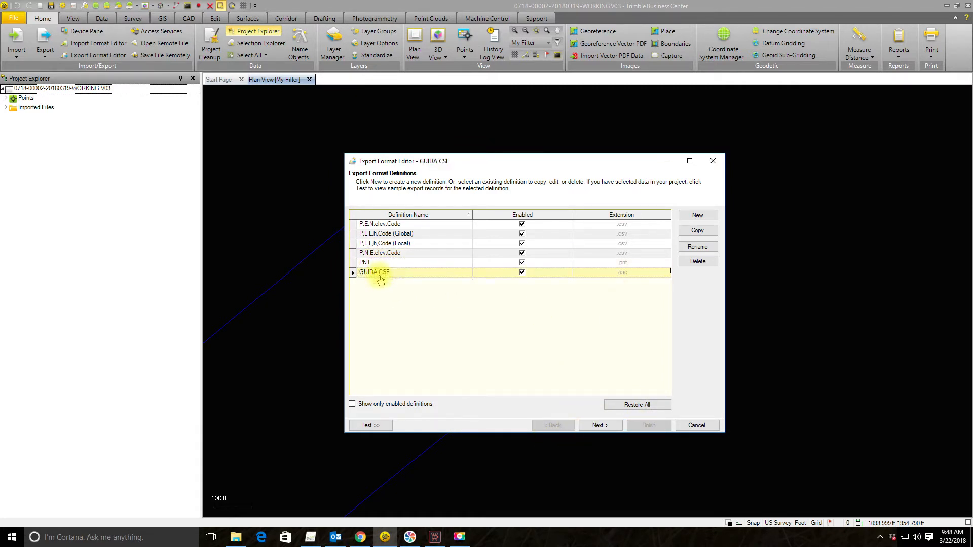
Set the GUIDA CSF definition's default file extension to .CSV and its encoding to ASCII
click(597, 426)
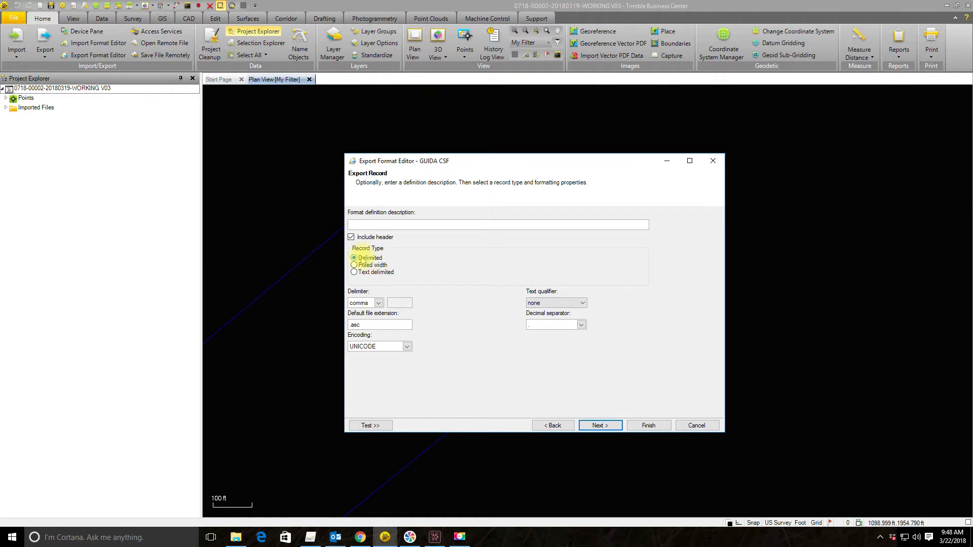
click(381, 324)
key(BackSpace)
key(BackSpace)
text(CSV)
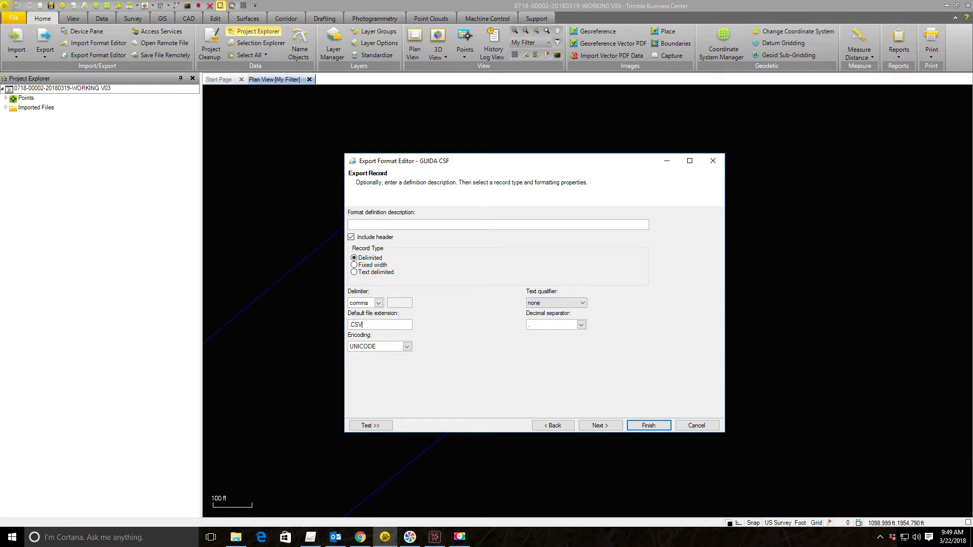
click(407, 347)
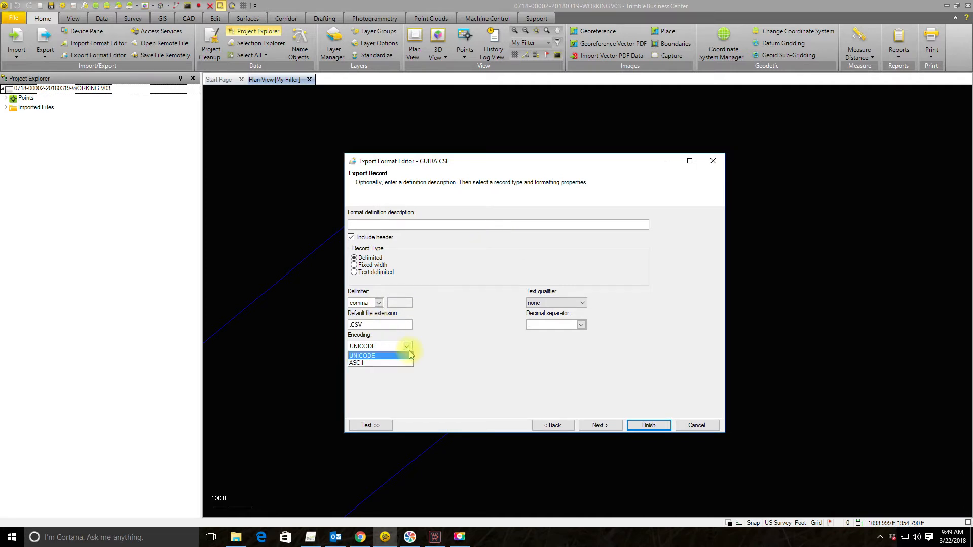
click(382, 364)
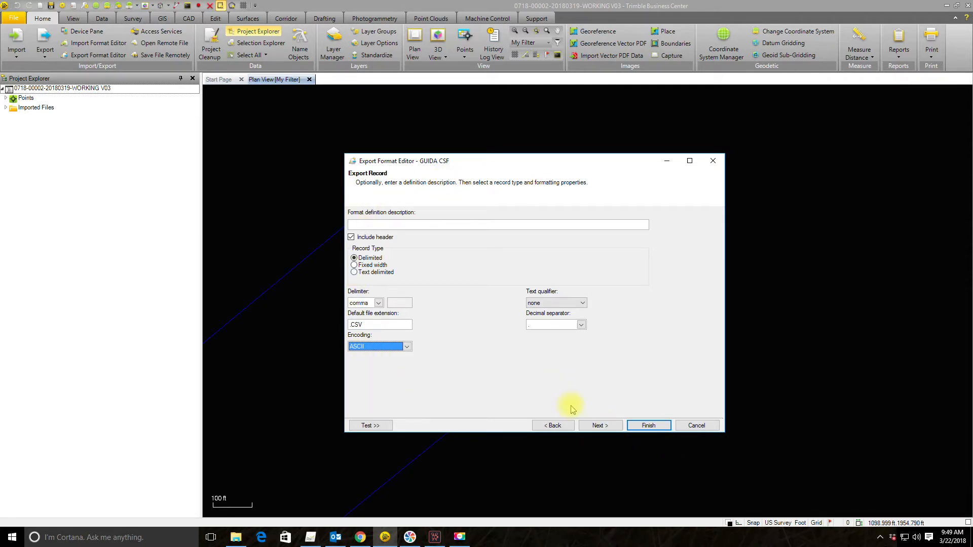
For the Point data type, add the general fields Point ID and Combined Scale Factor to the export record
click(592, 426)
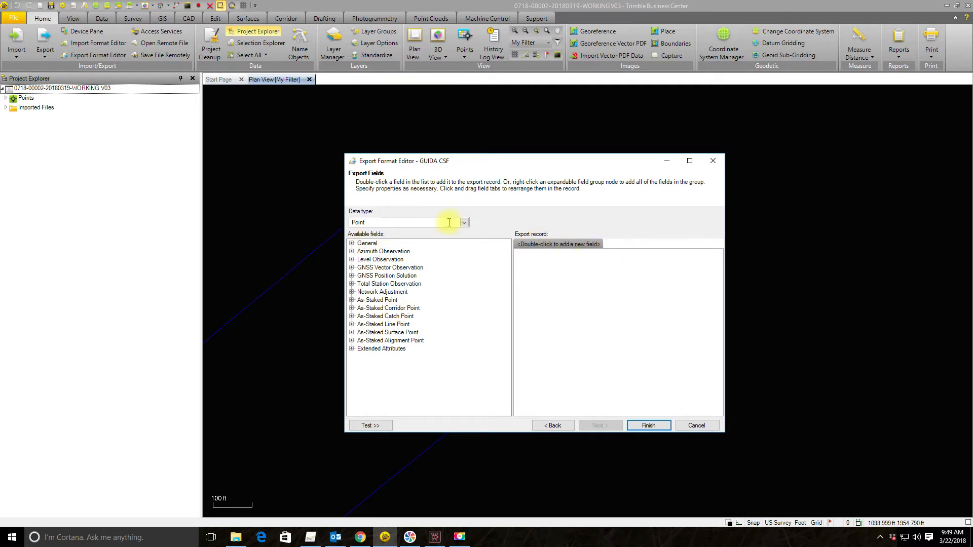
click(464, 223)
click(463, 230)
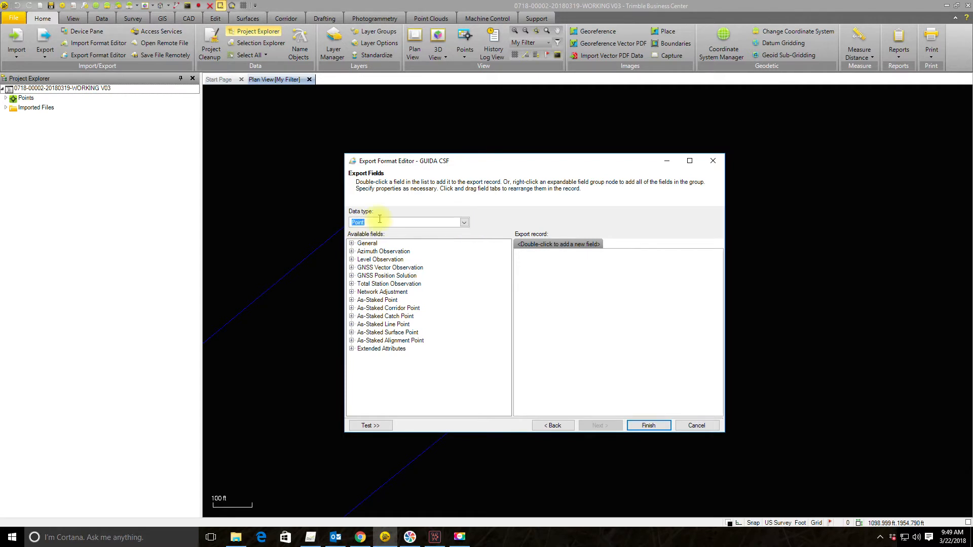
click(351, 243)
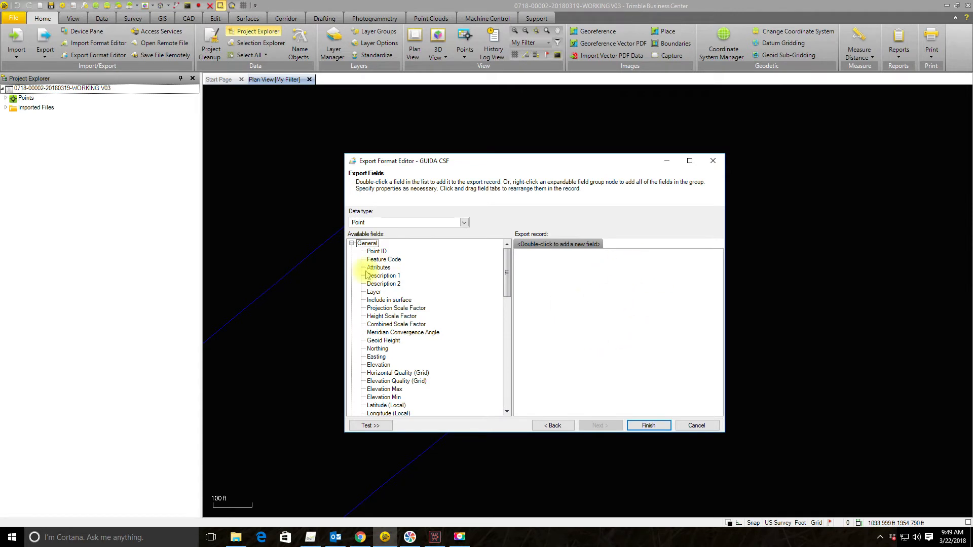
double_click(373, 252)
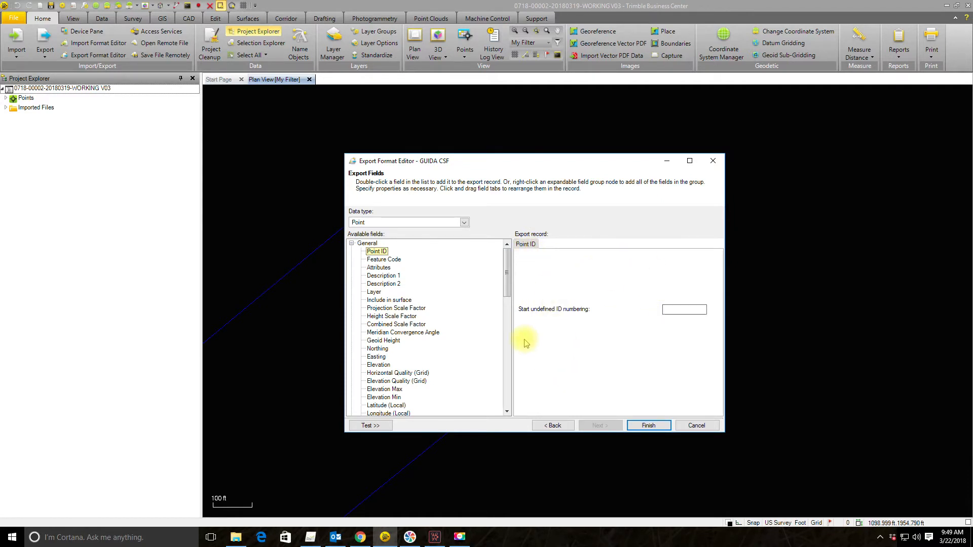
scroll(405, 304, down, 3)
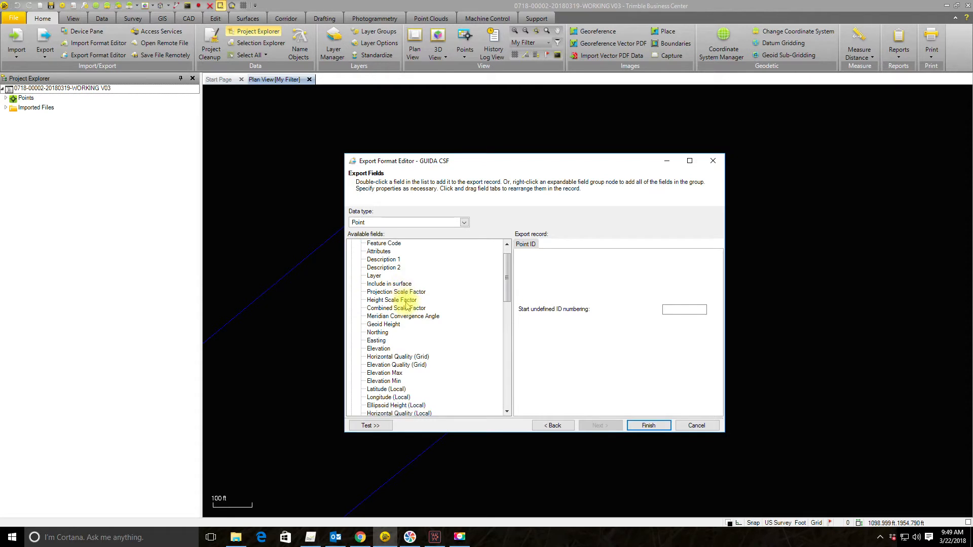
double_click(406, 284)
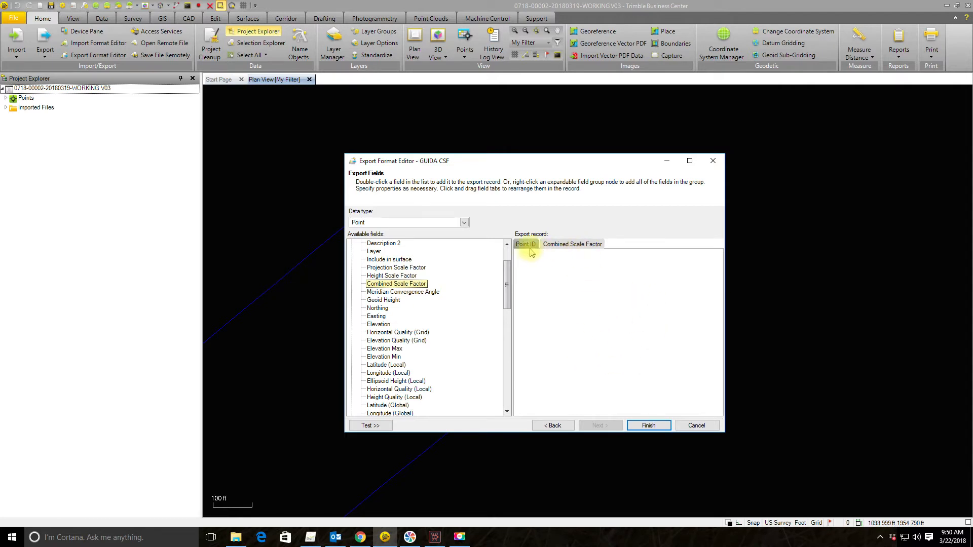
Add the Meridian Convergence Angle field to the export record with units of degrees minutes seconds
click(401, 294)
double_click(400, 294)
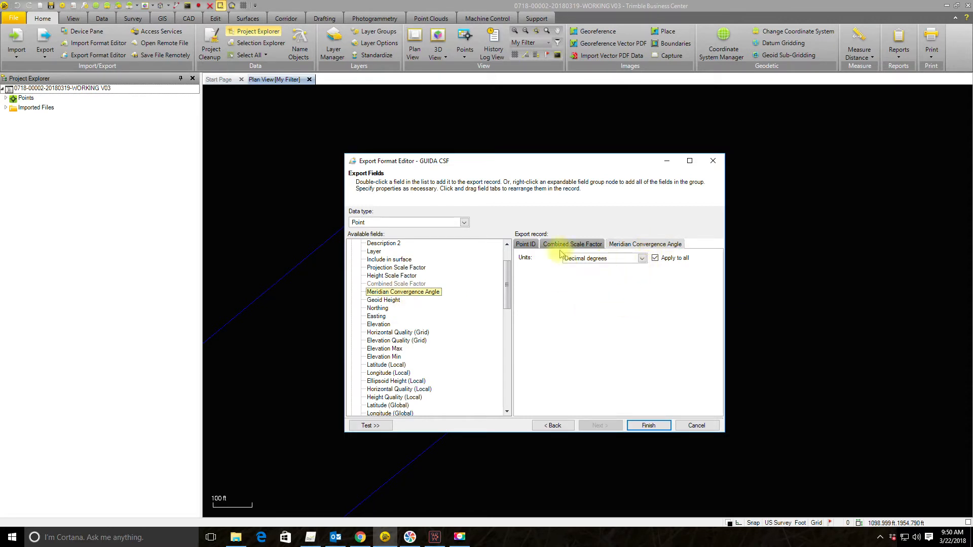
click(642, 258)
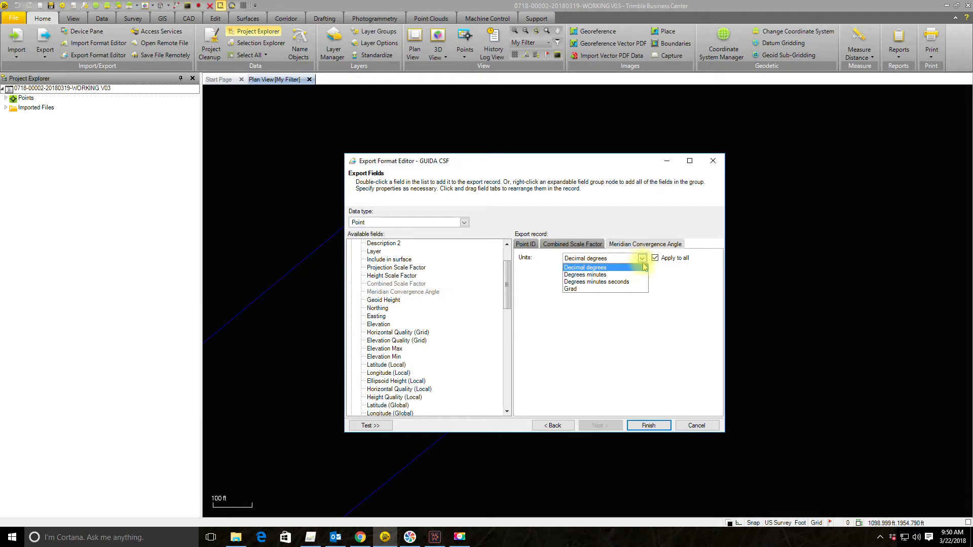
click(602, 282)
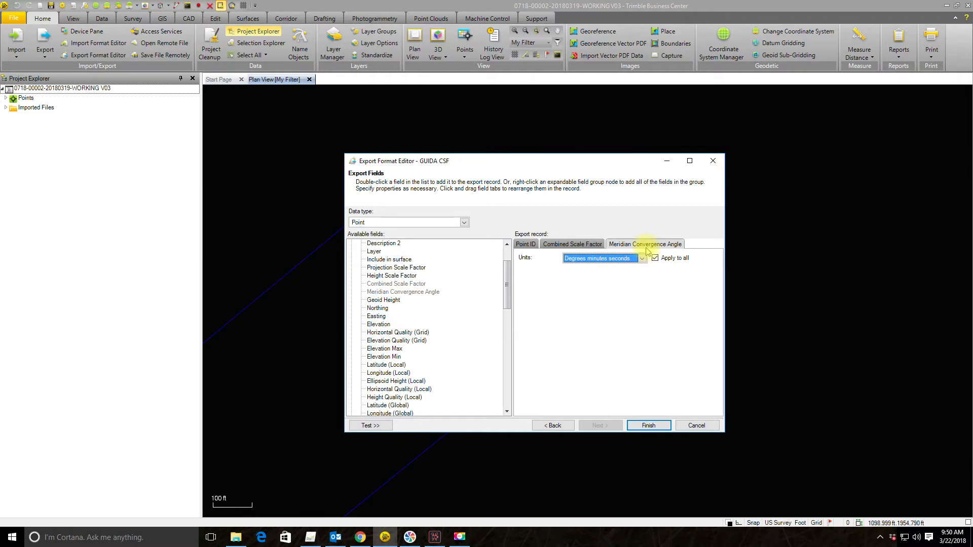
Add the Elevation field to the export record in US survey foot and finish the format definition
drag(508, 294, 508, 303)
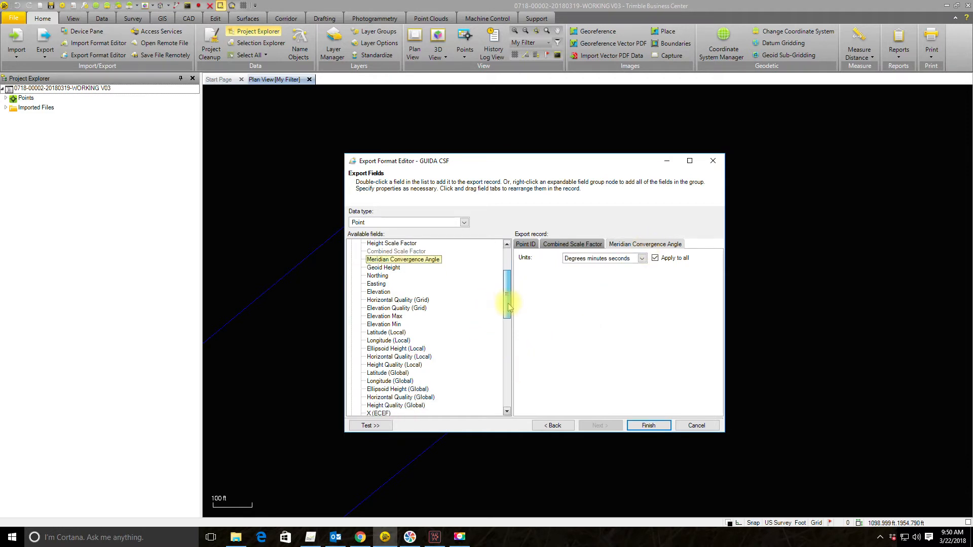
double_click(378, 293)
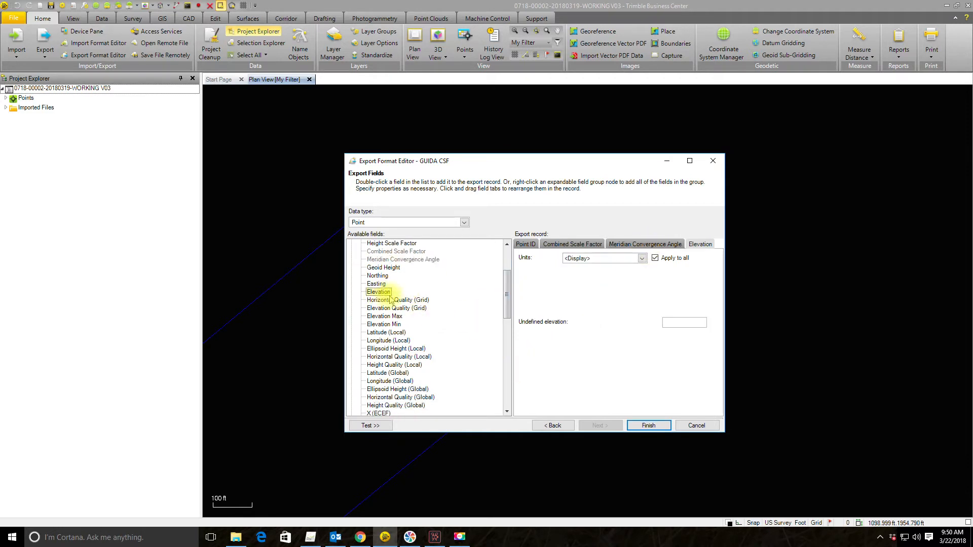
click(699, 245)
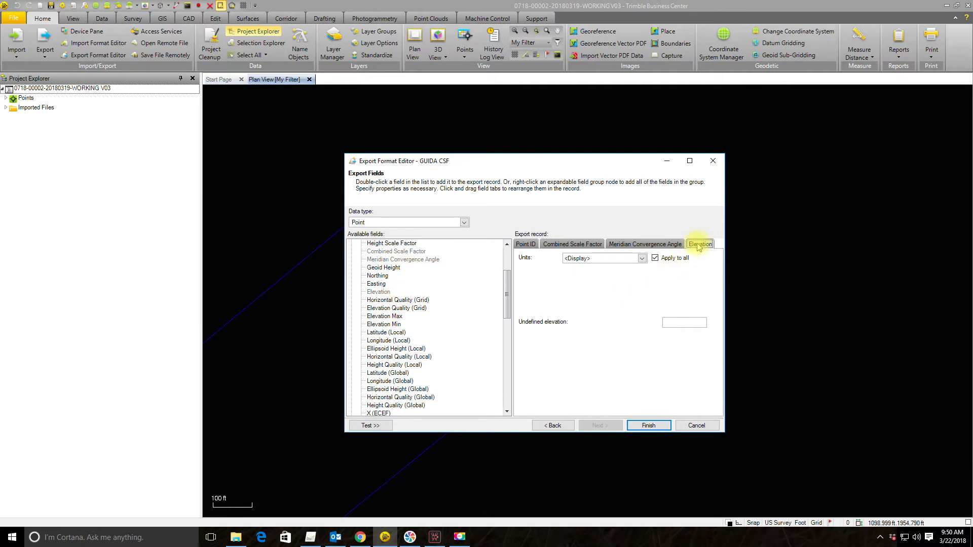
click(640, 259)
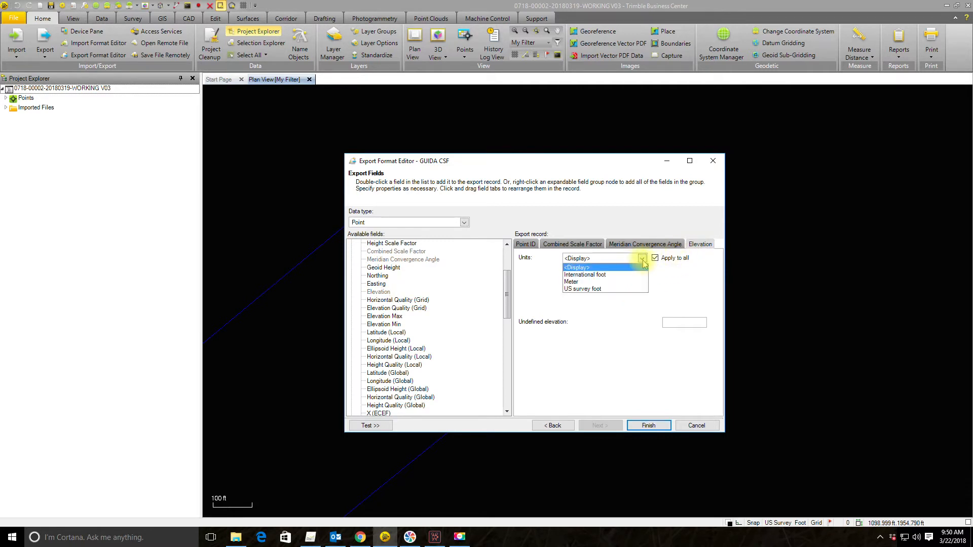
click(587, 290)
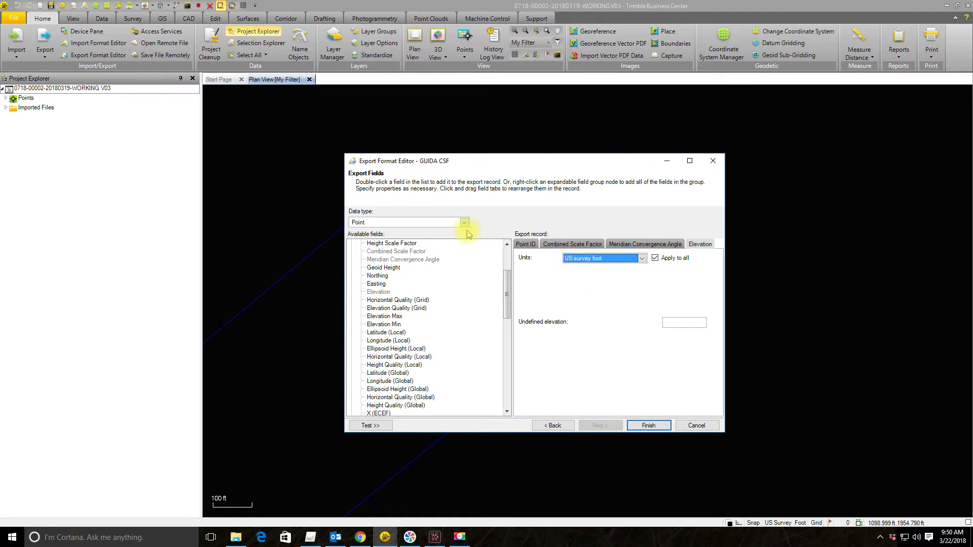
click(649, 428)
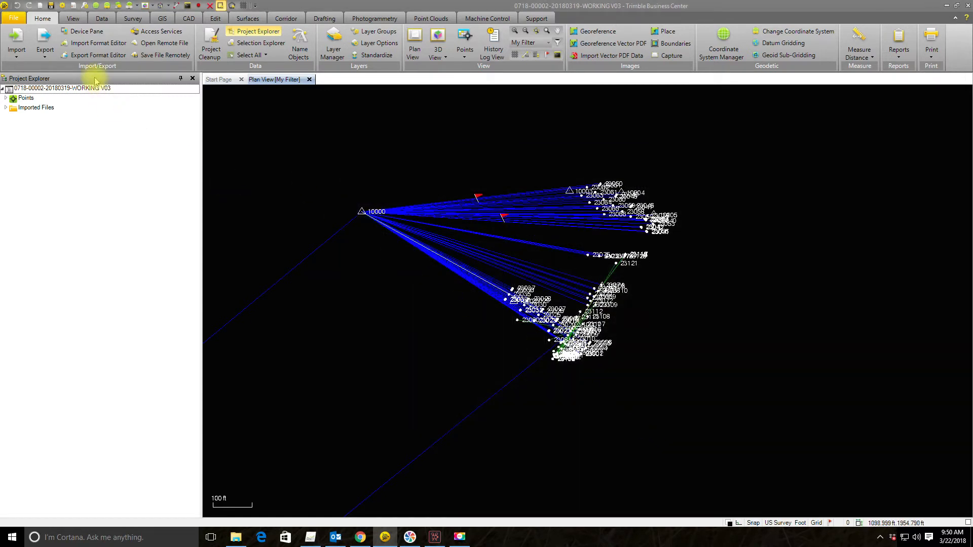
Start an export in the custom GUIDA CSF format and select all project data for it
click(43, 36)
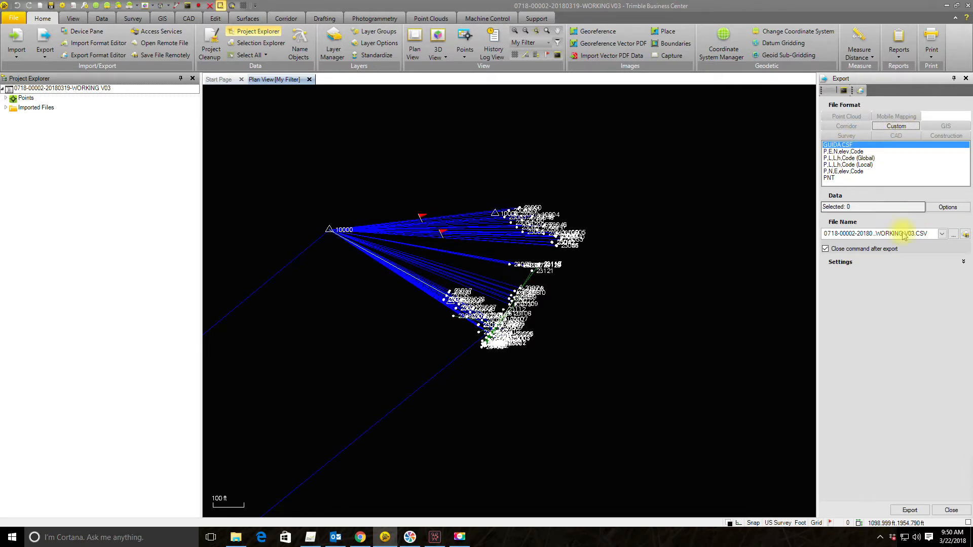
click(937, 207)
click(918, 223)
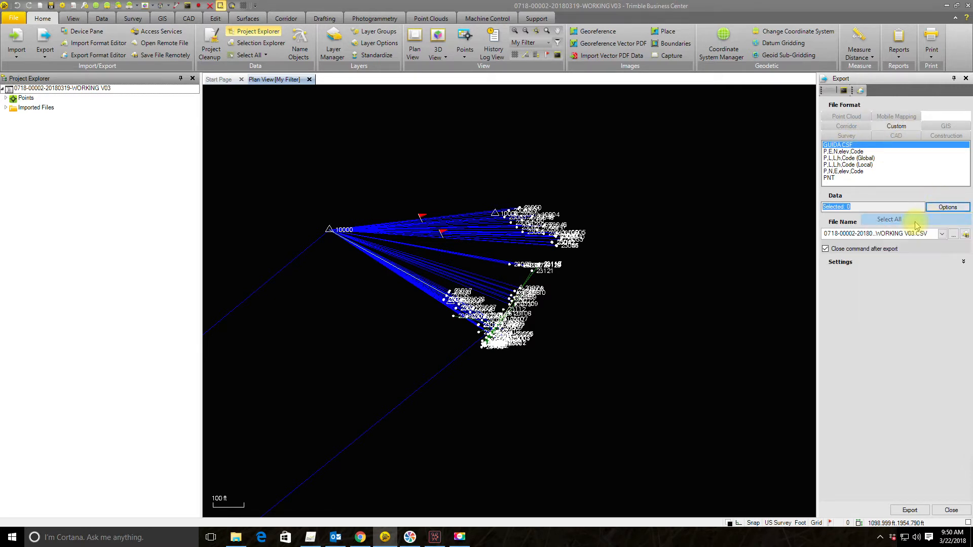
click(954, 232)
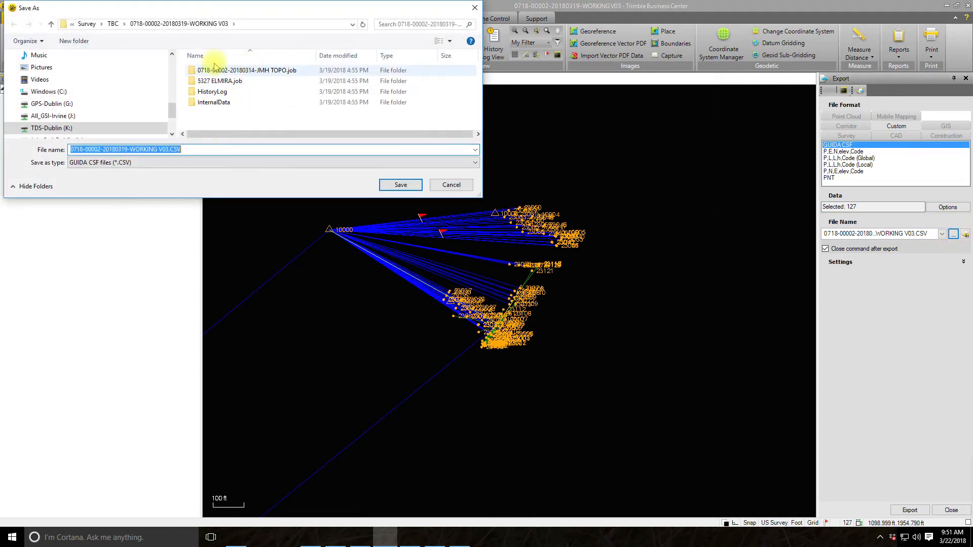
click(113, 24)
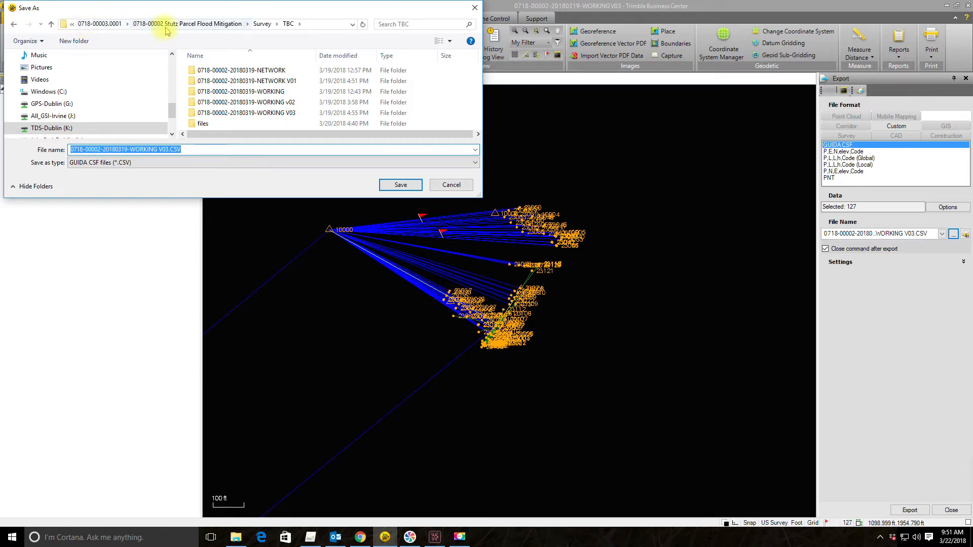
click(261, 24)
click(207, 92)
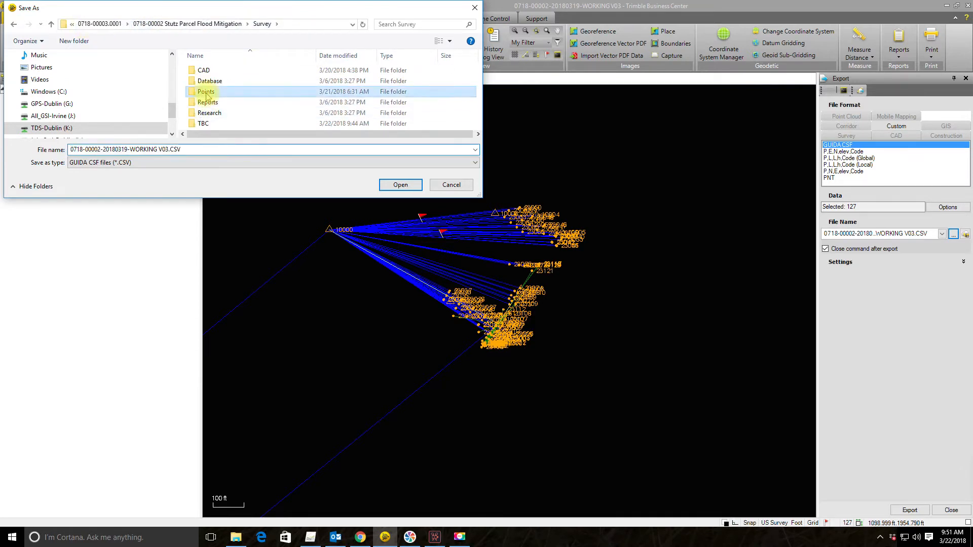
double_click(207, 95)
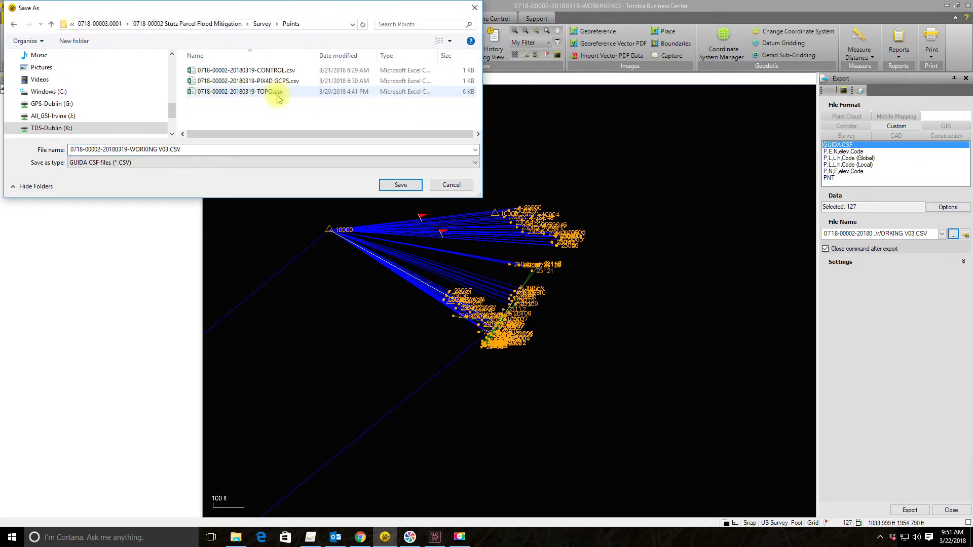
click(162, 150)
drag(130, 149, 171, 148)
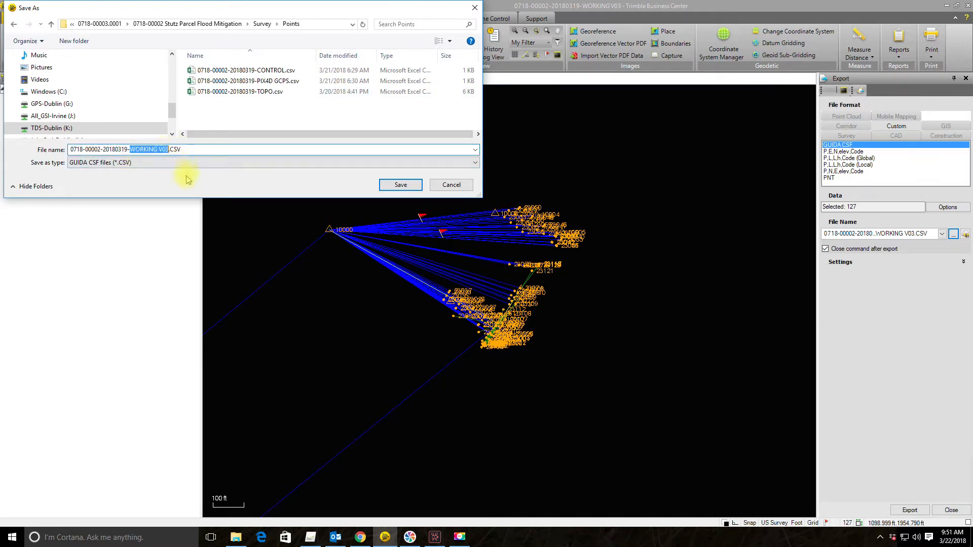
text(CSF)
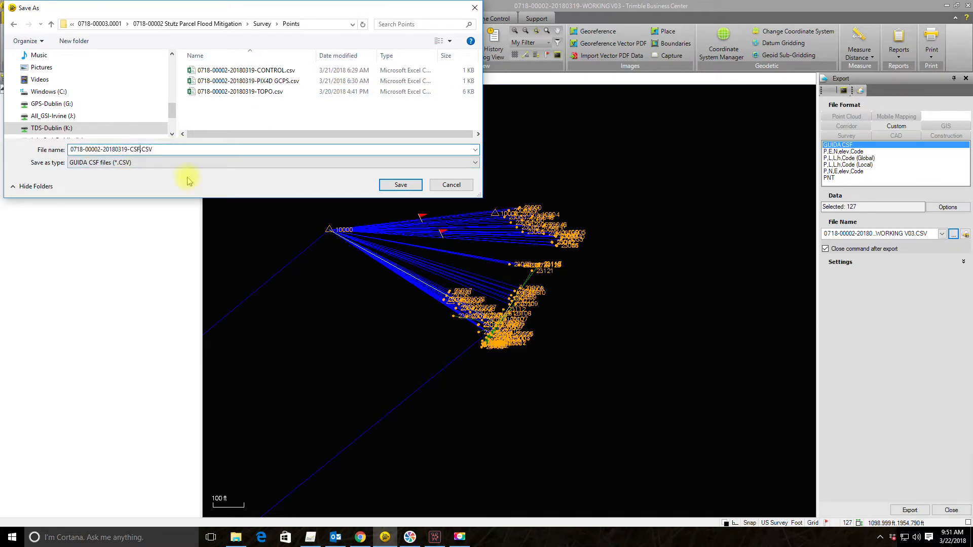
click(401, 187)
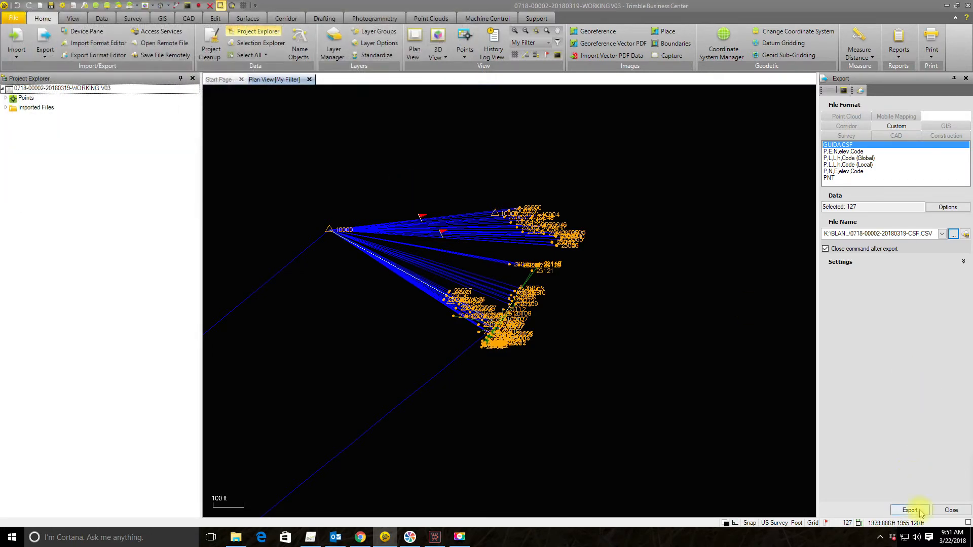
click(919, 512)
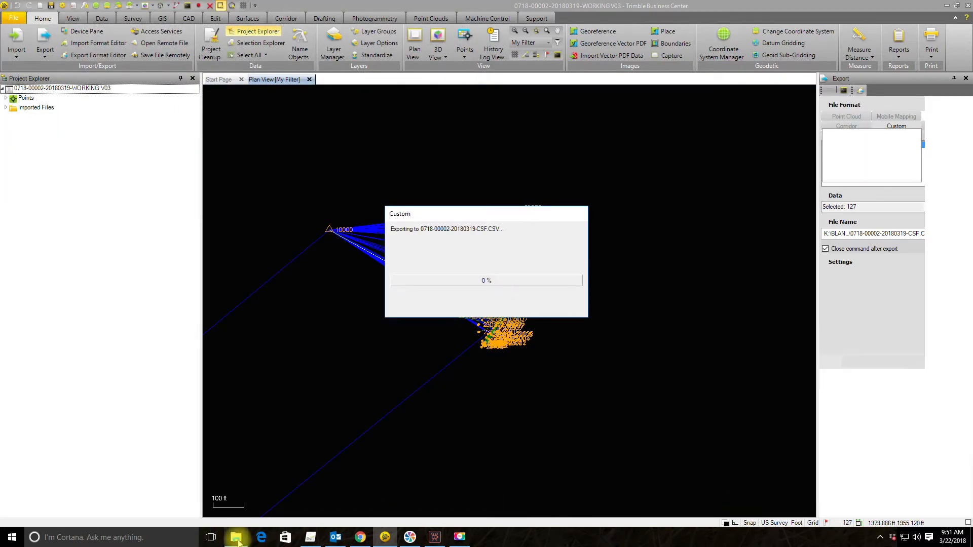
click(236, 538)
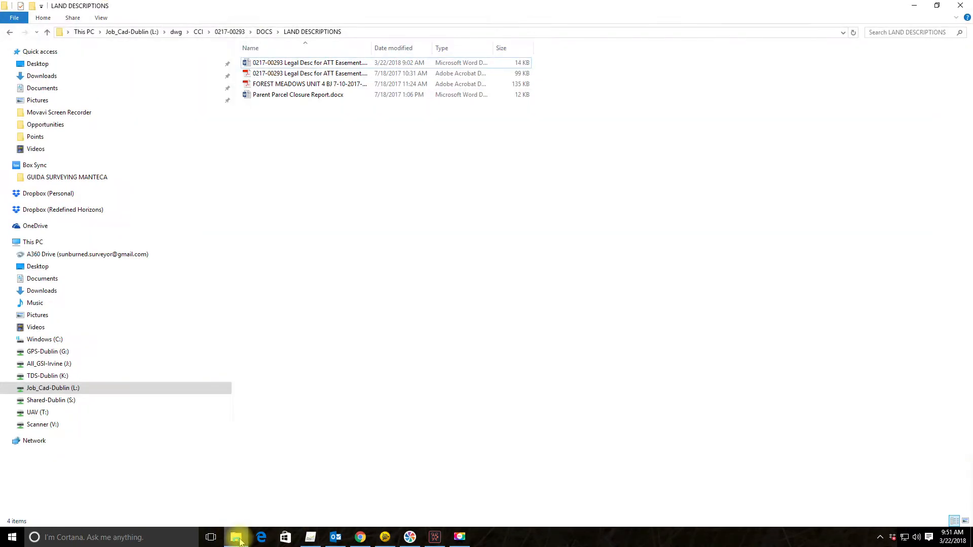
click(56, 377)
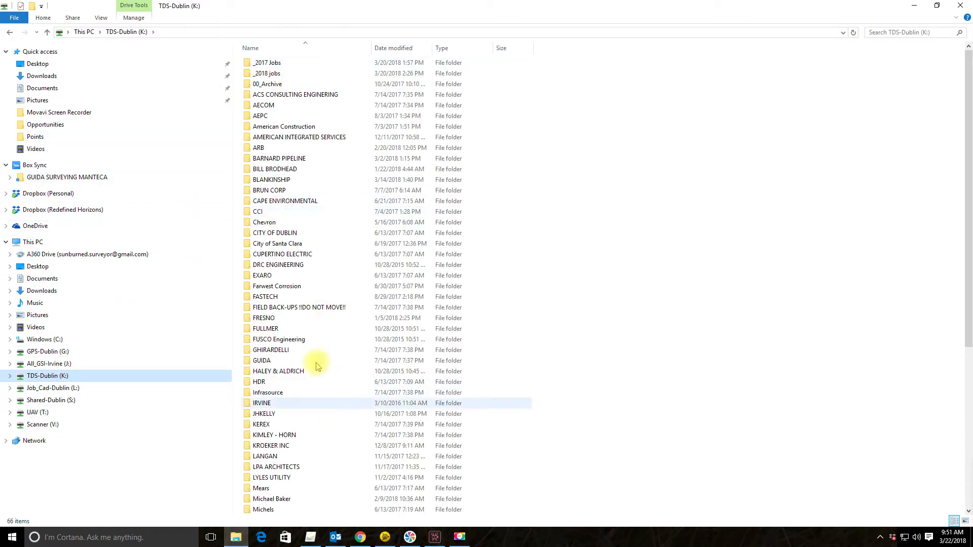
double_click(280, 181)
double_click(279, 63)
click(280, 62)
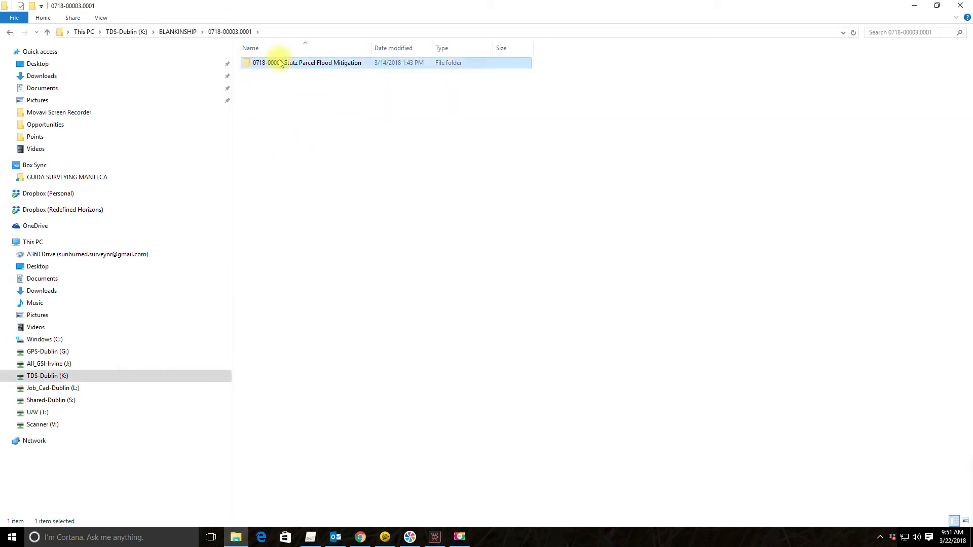
double_click(279, 62)
double_click(261, 95)
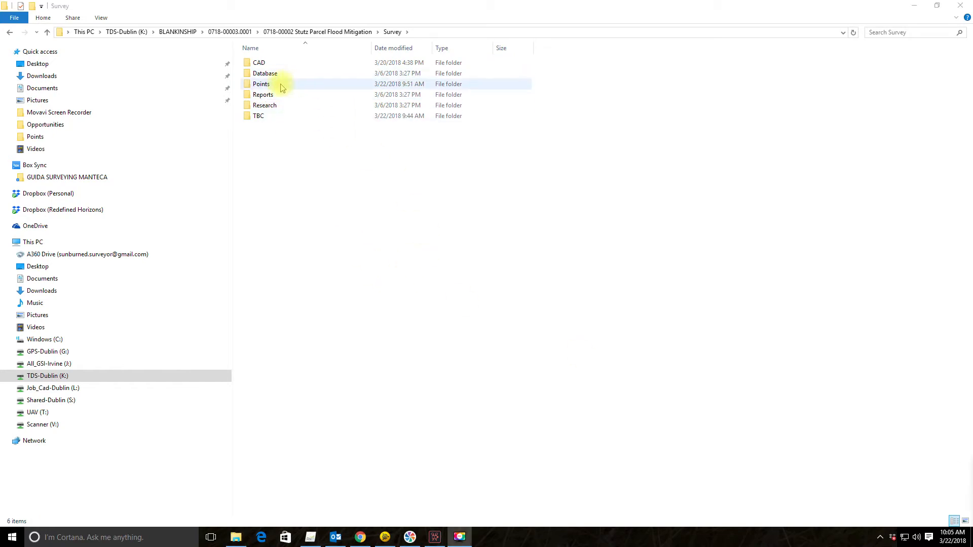
click(279, 85)
double_click(279, 85)
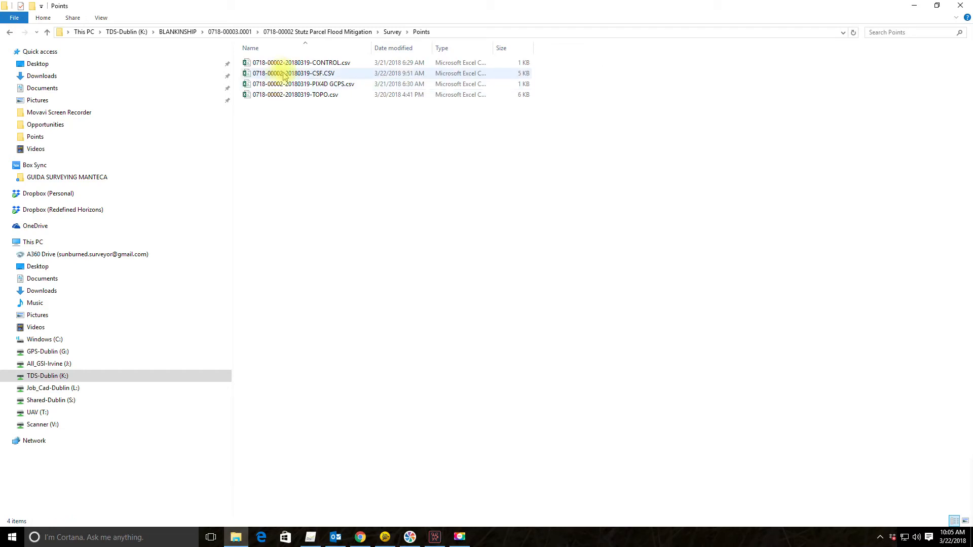
click(284, 75)
double_click(284, 75)
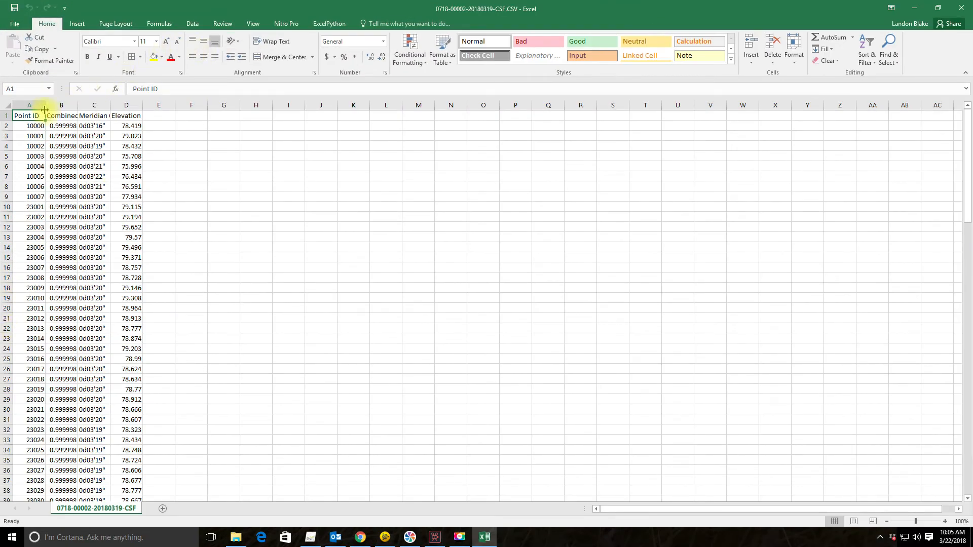
Widen the Combined Scale Factor and Meridian Convergence Angle columns to examine the exported values, and close the spreadsheet
double_click(80, 107)
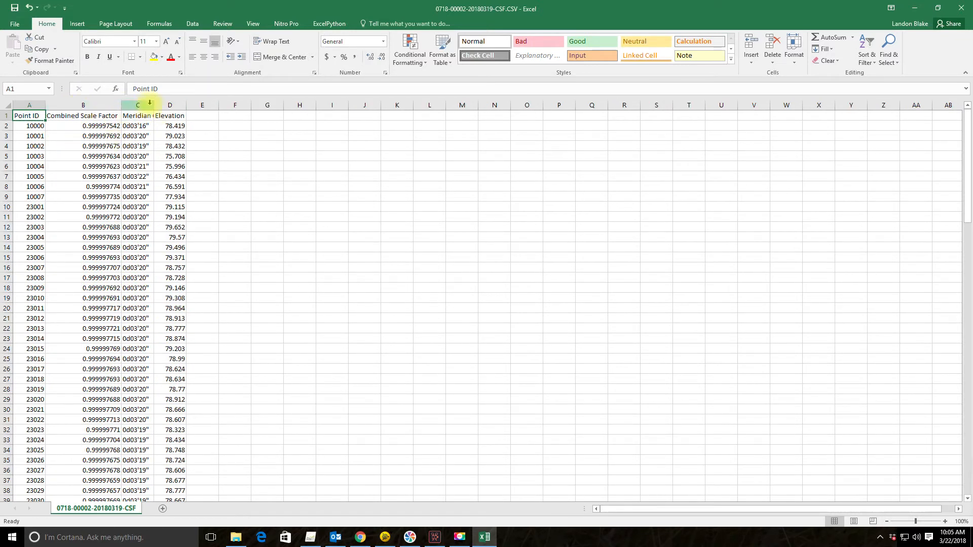
click(175, 115)
click(135, 129)
click(174, 116)
drag(156, 104, 184, 104)
click(363, 177)
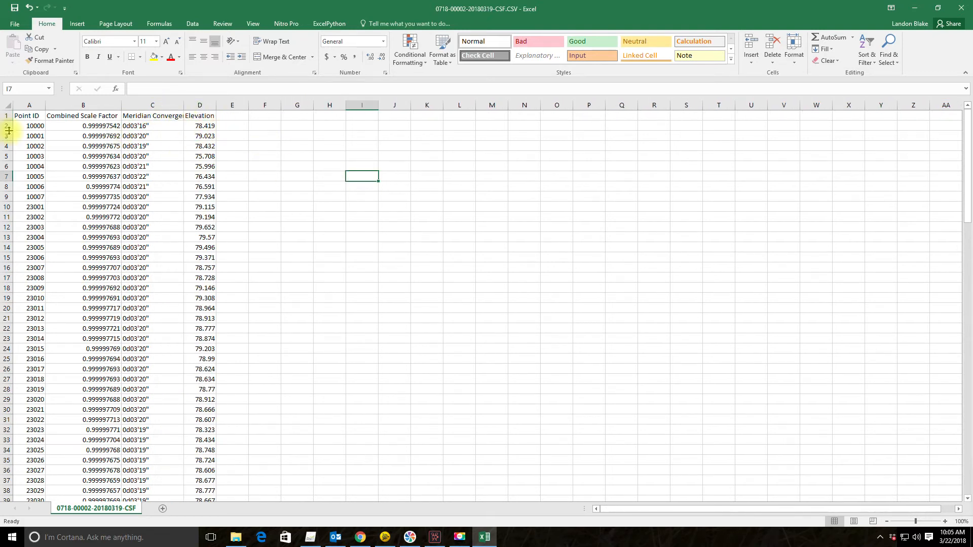
click(954, 10)
click(489, 280)
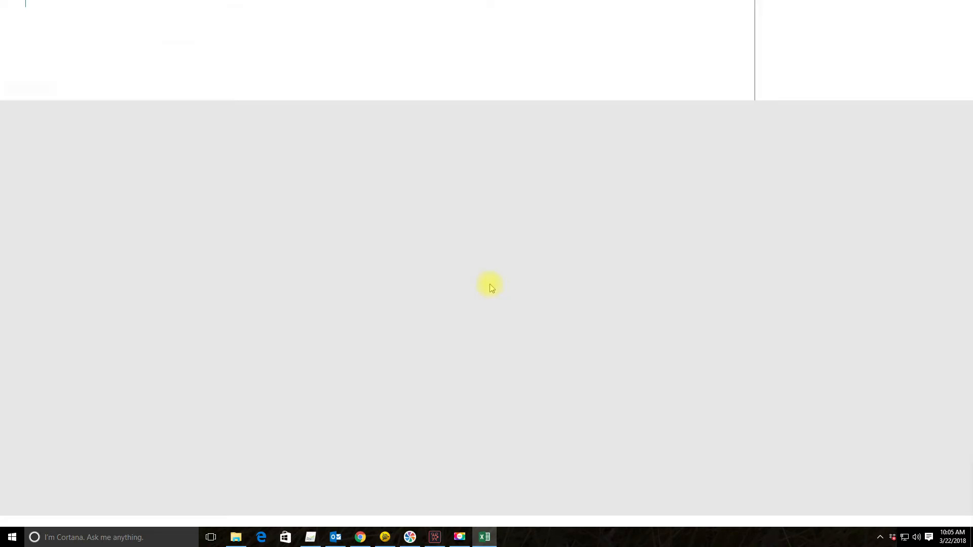
Switch to Trimble Business Center and edit the GUIDA CSF export format to leave out the header
click(384, 536)
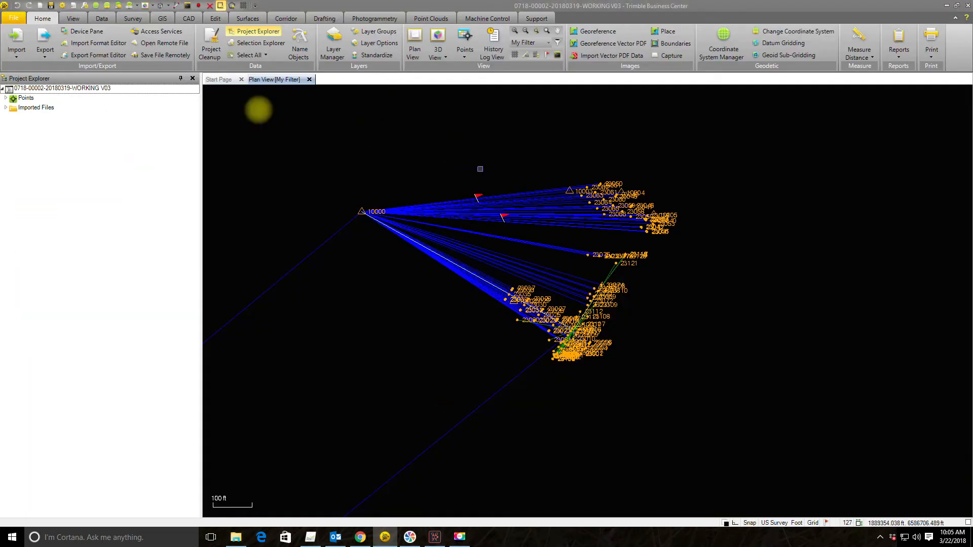
click(93, 54)
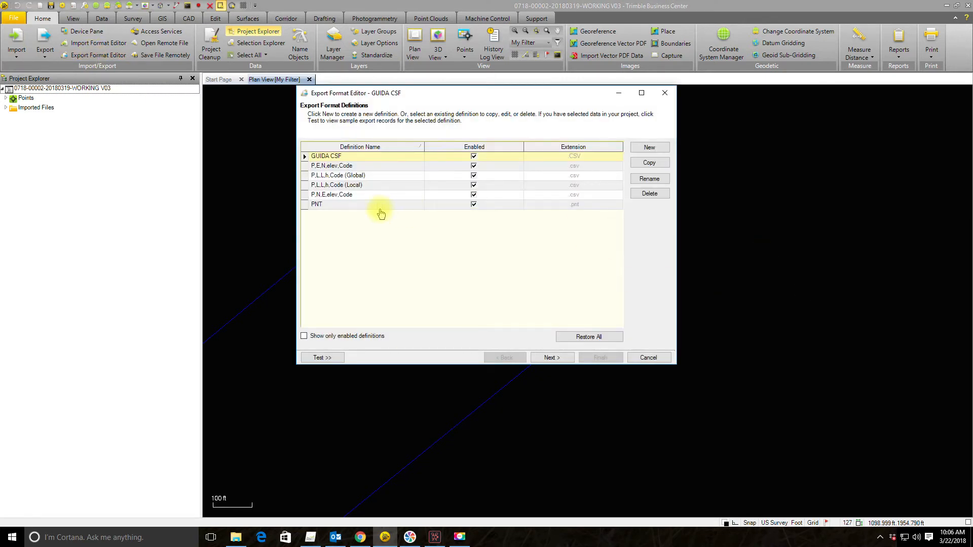
click(336, 156)
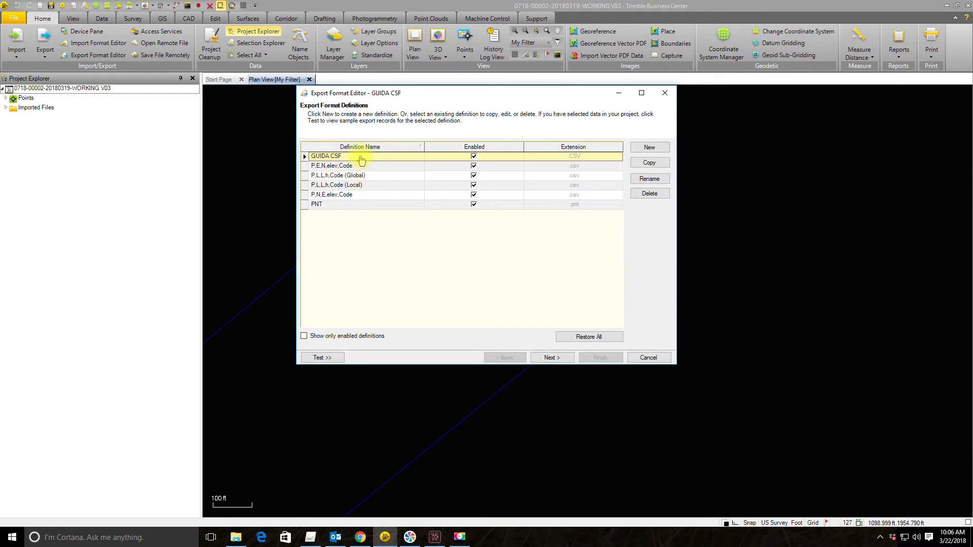
click(555, 358)
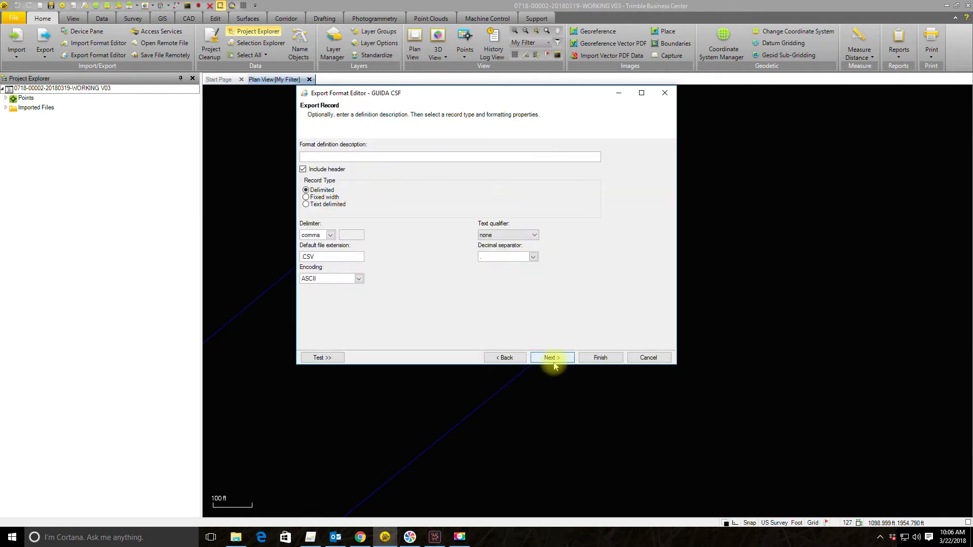
click(303, 169)
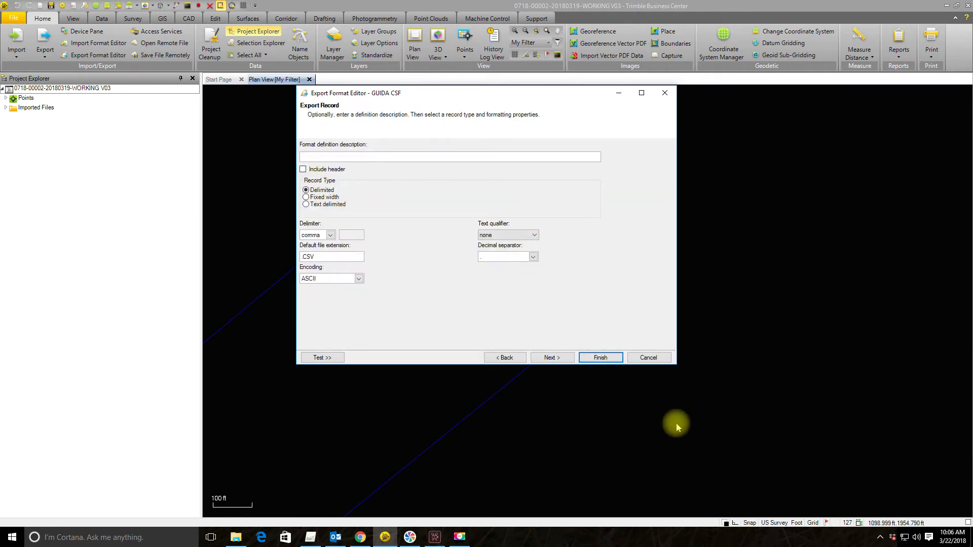
click(594, 359)
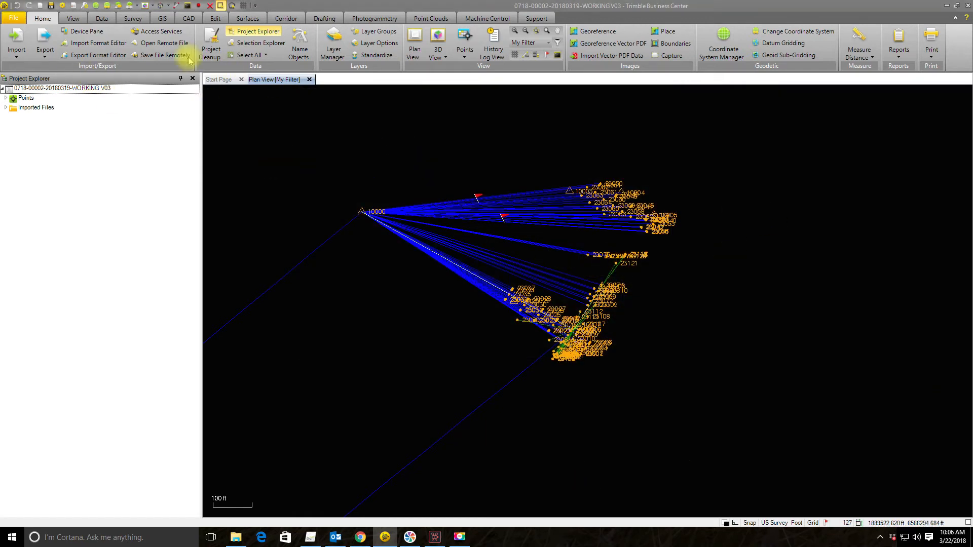
click(45, 40)
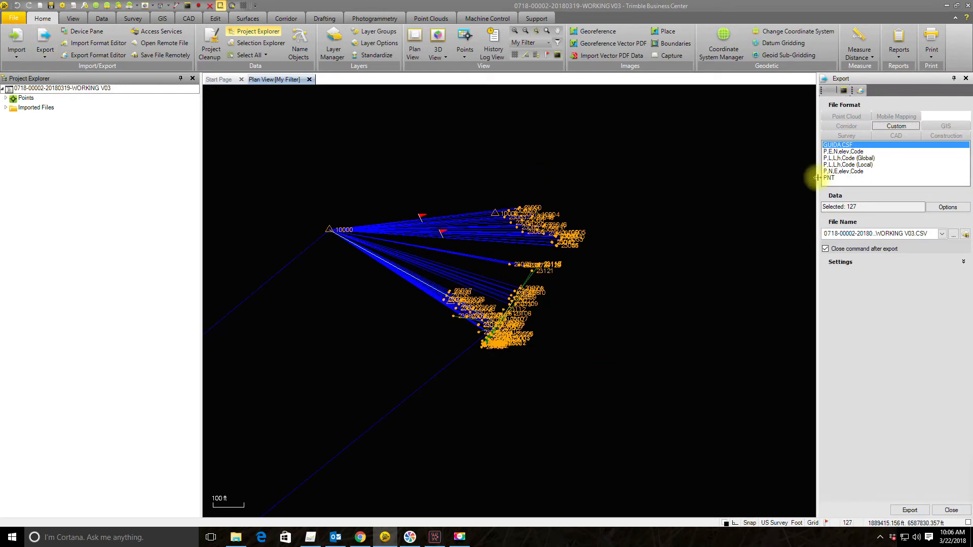
click(965, 78)
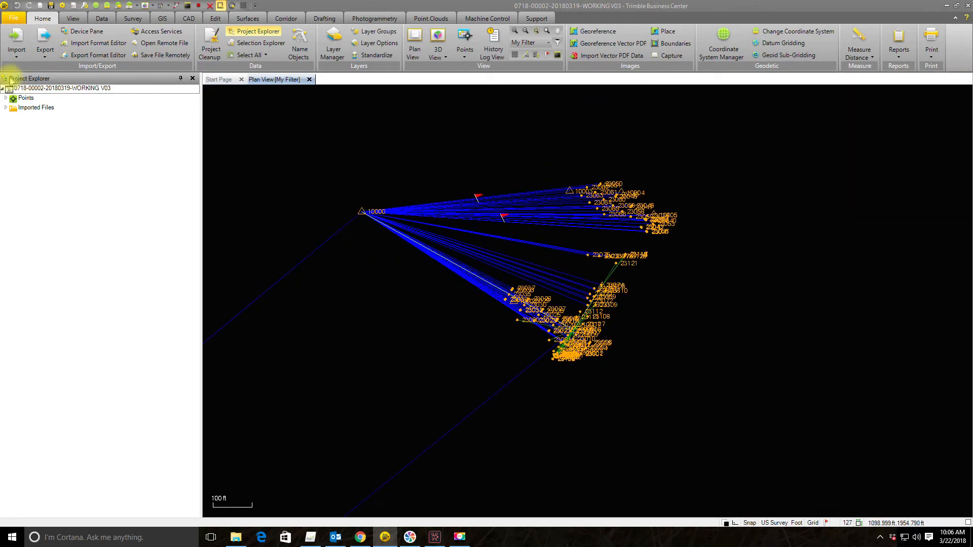
Create a new export format definition named GUIDA TS DATA and proceed to its record settings
click(85, 57)
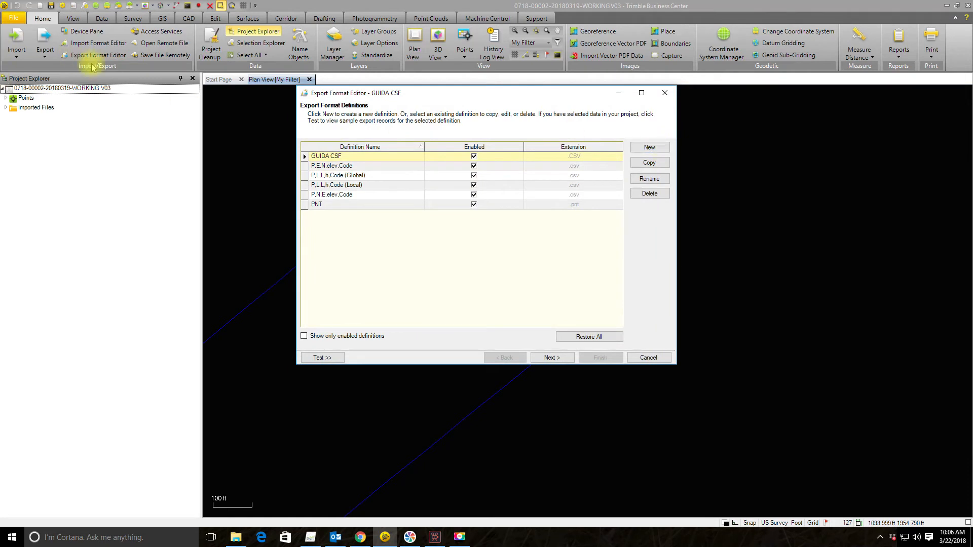
click(650, 147)
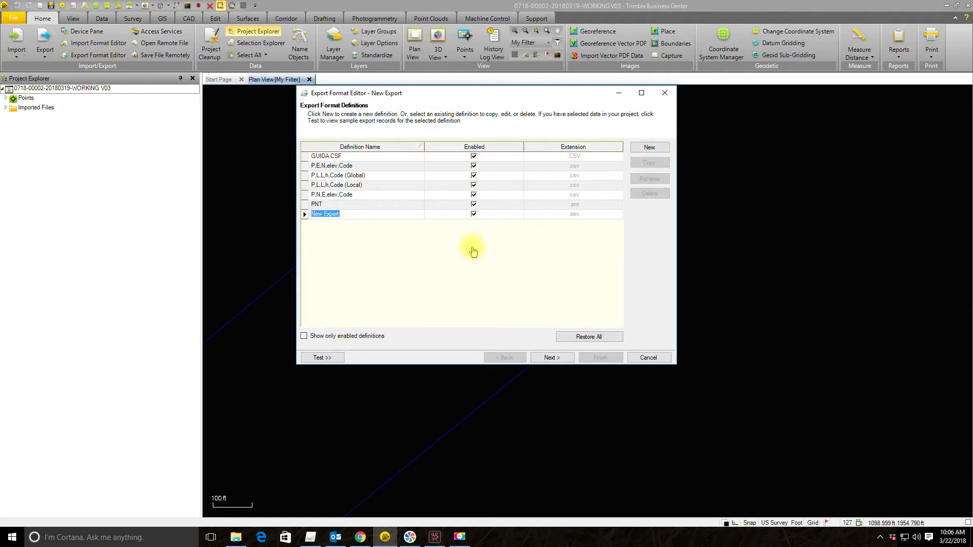
text(GUIDA TS DATA)
click(547, 360)
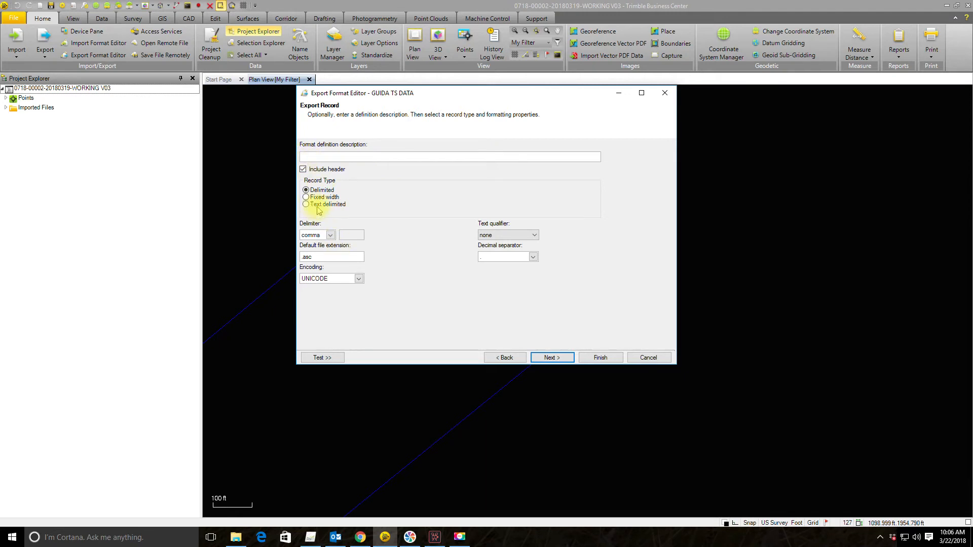
Set the default file extension to .CSV and the encoding to ASCII, and proceed to the export fields
click(338, 257)
key(BackSpace)
key(BackSpace)
key(BackSpace)
click(359, 278)
click(327, 292)
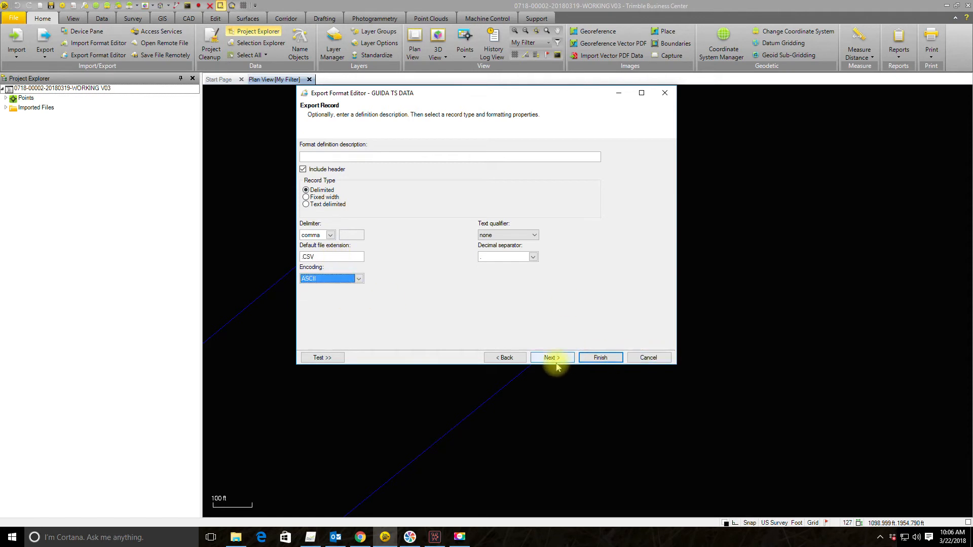
click(555, 360)
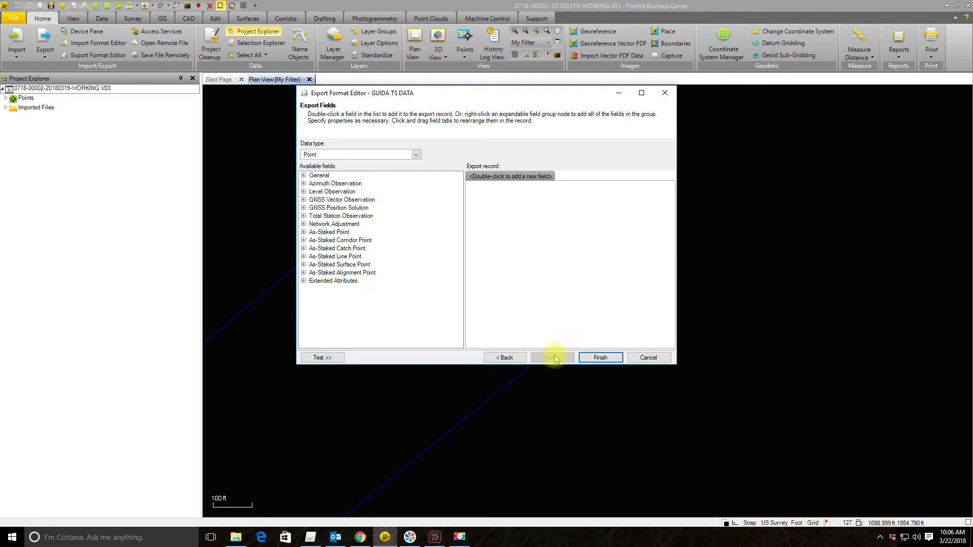
Try the general Point ID field in the export record and remove it again
double_click(319, 176)
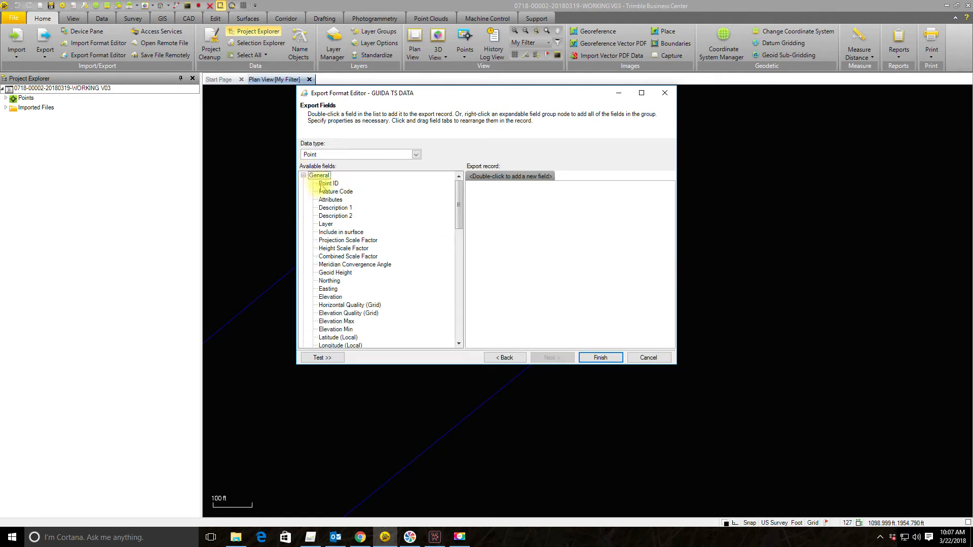
double_click(327, 184)
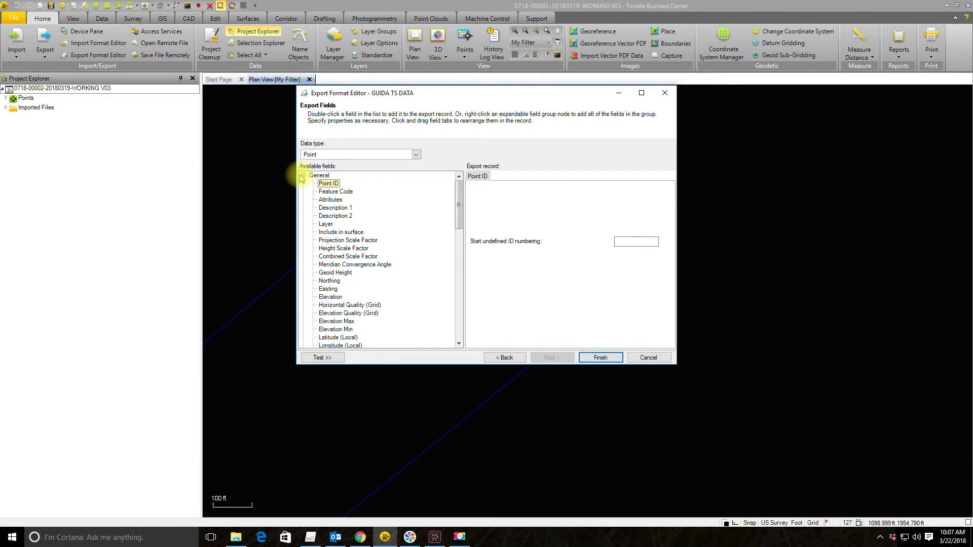
click(304, 176)
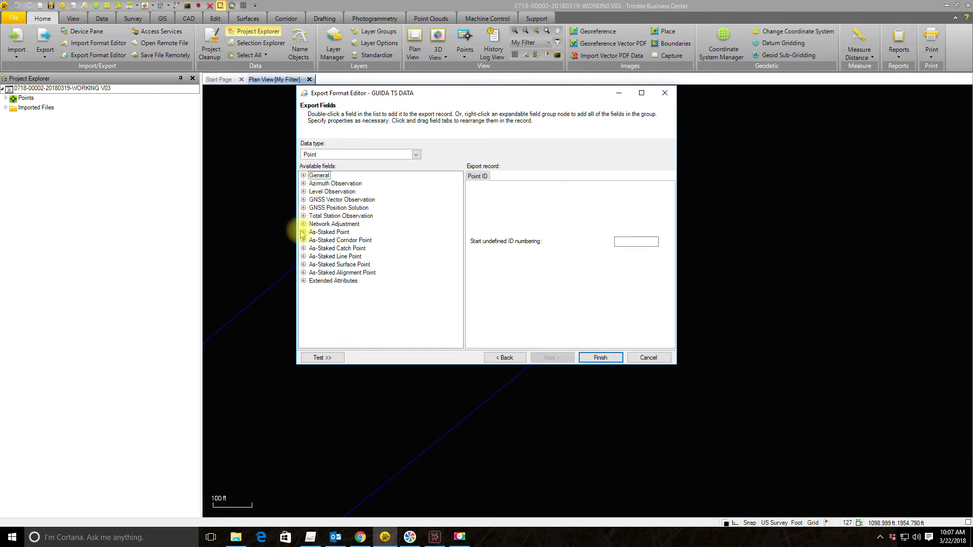
click(303, 216)
scroll(365, 242, down, 1)
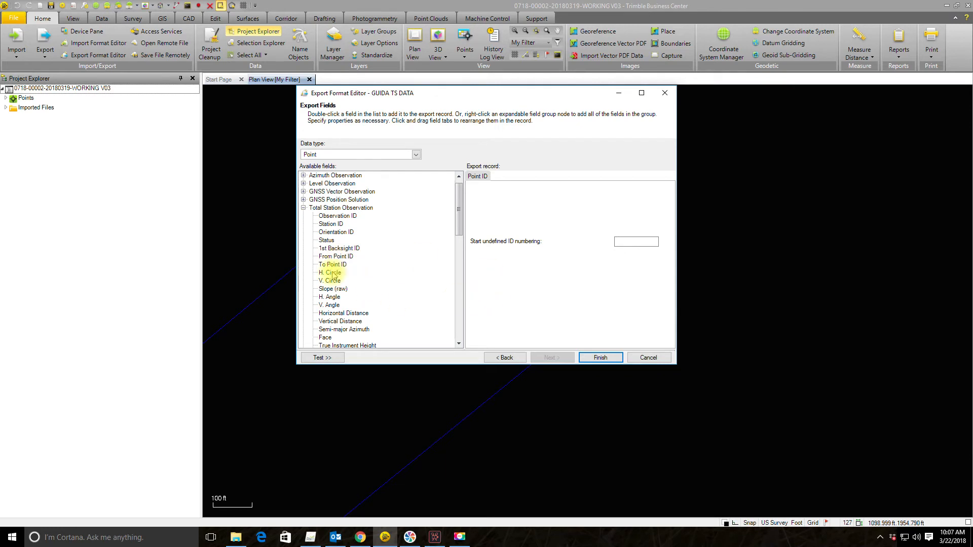
right_click(479, 177)
click(502, 186)
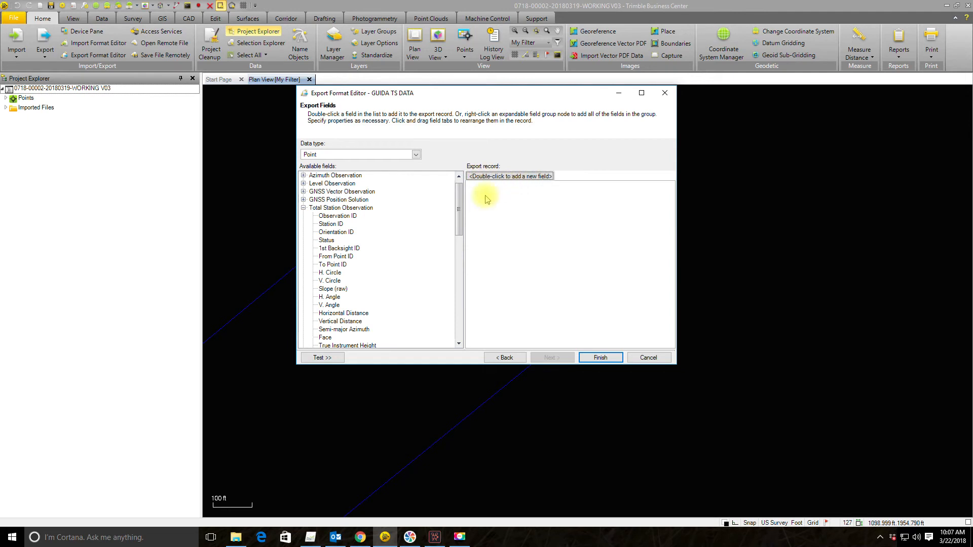
Add the Total Station Observation fields From Point ID and To Point ID to the export record, discarding a trial H. Circle field
double_click(339, 257)
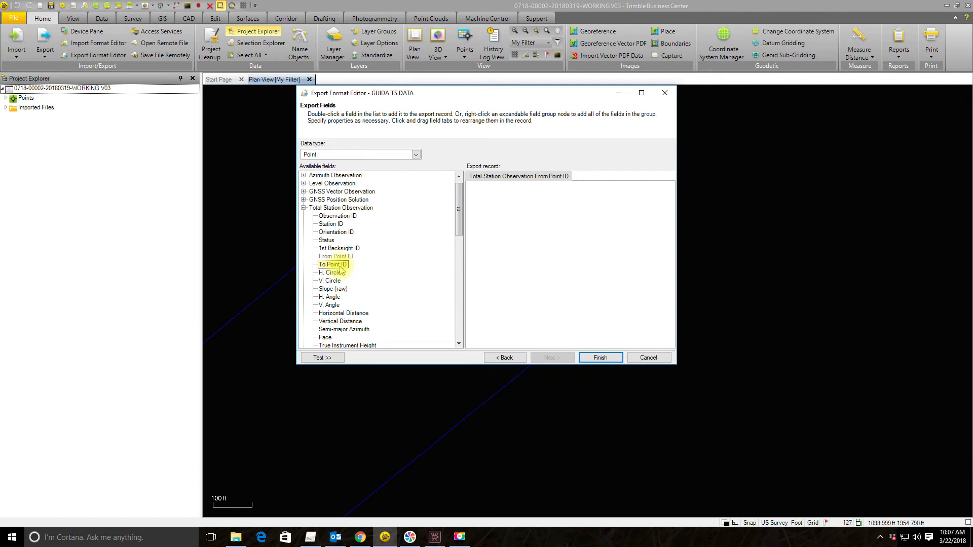
double_click(338, 266)
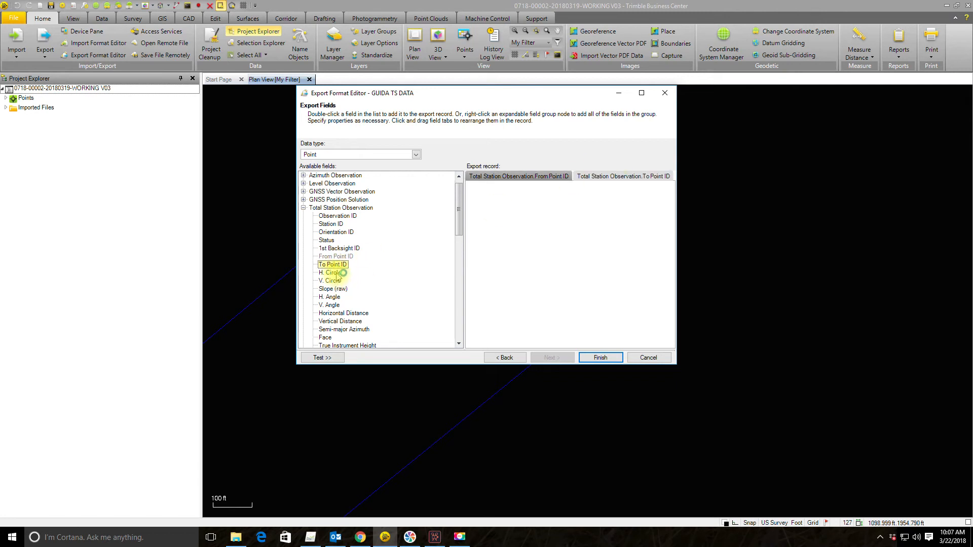
double_click(334, 273)
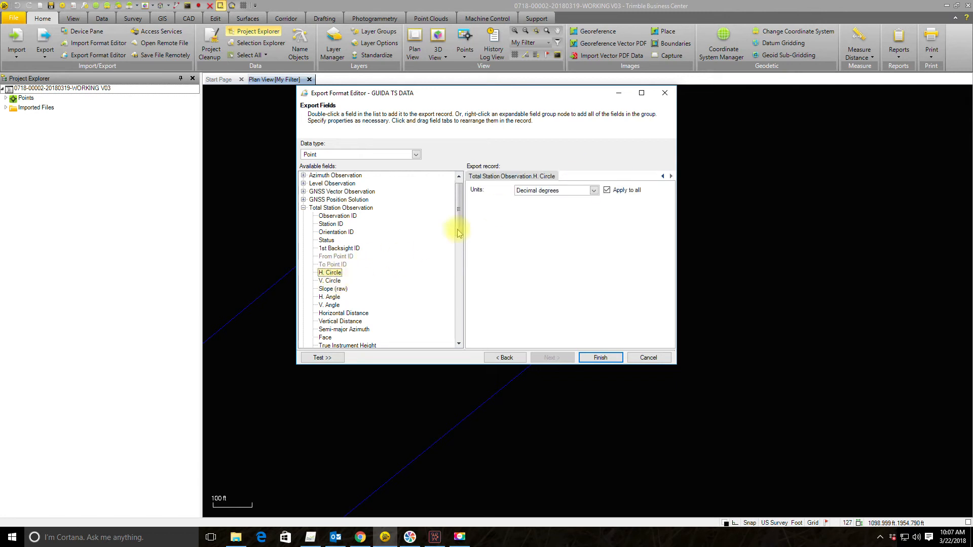
drag(536, 178, 376, 265)
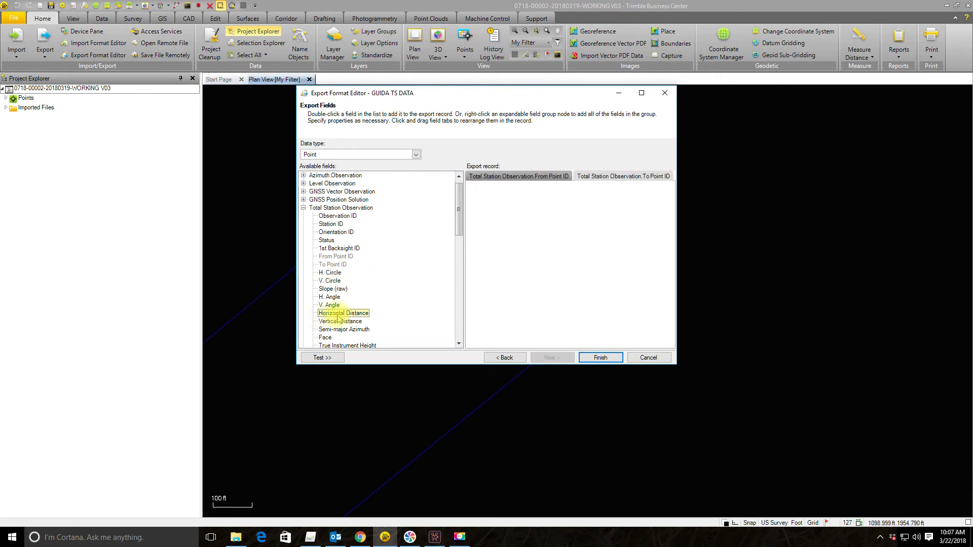
Add the total station H. Angle, V. Angle, Horizontal Distance and Vertical Distance fields to the export record
double_click(328, 298)
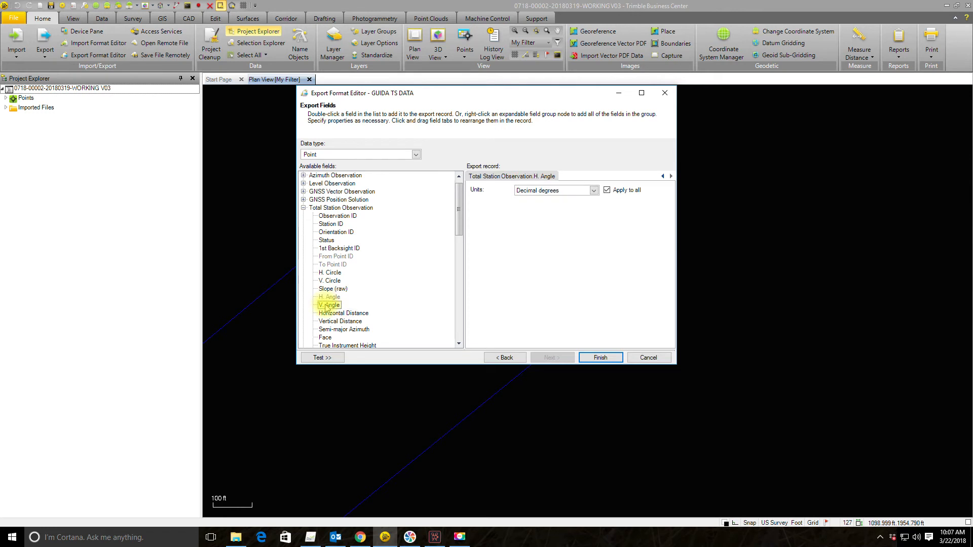
double_click(329, 305)
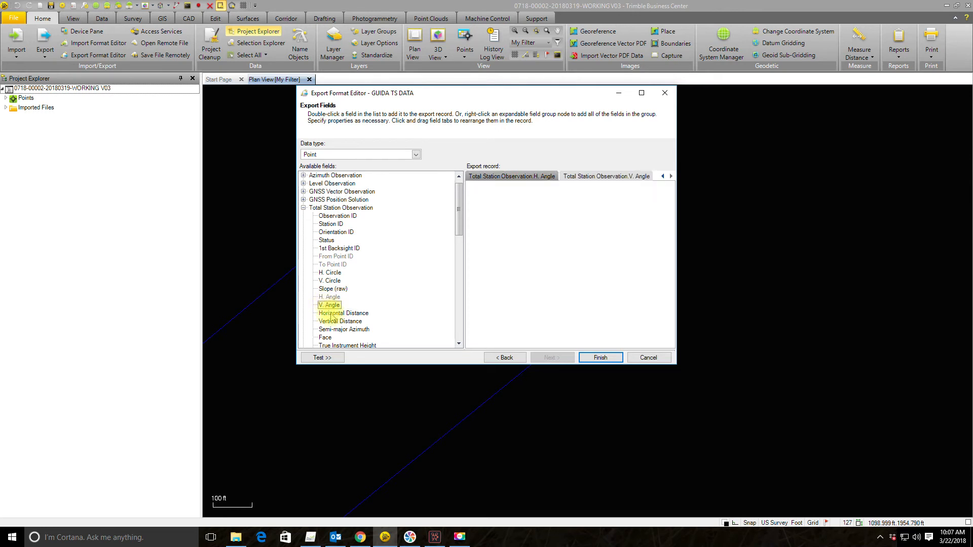
double_click(332, 315)
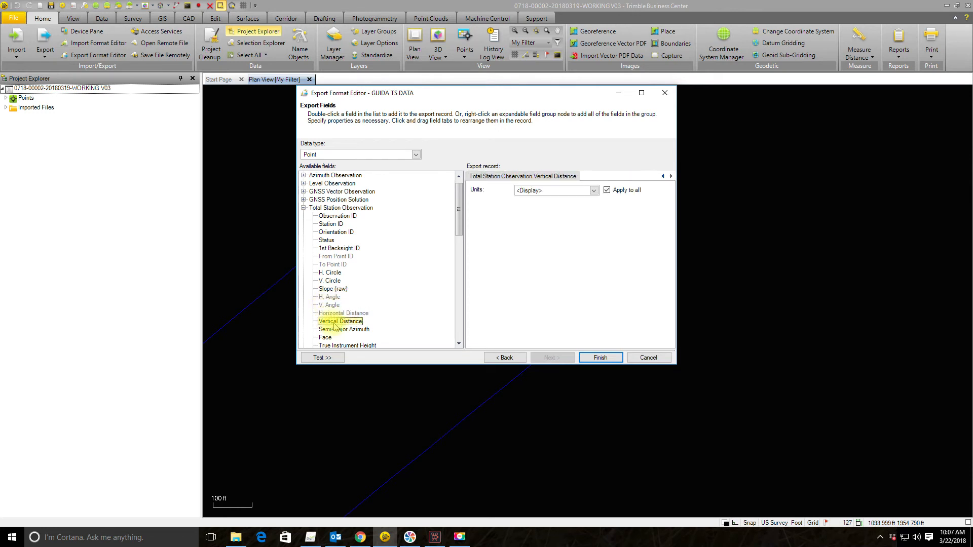
click(594, 361)
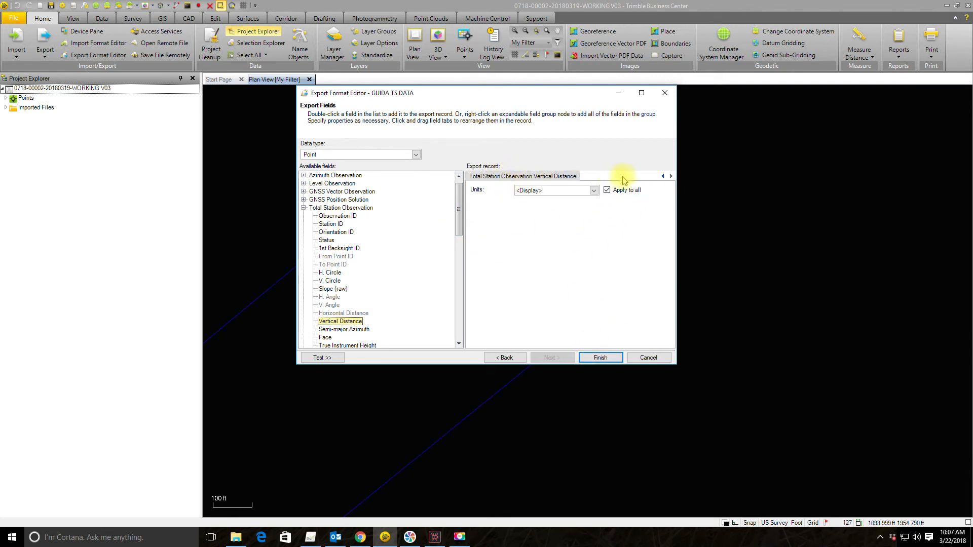
Review the fields in the export record and finish the GUIDA TS DATA export format definition
click(663, 177)
click(663, 177)
click(663, 177)
click(663, 177)
click(603, 358)
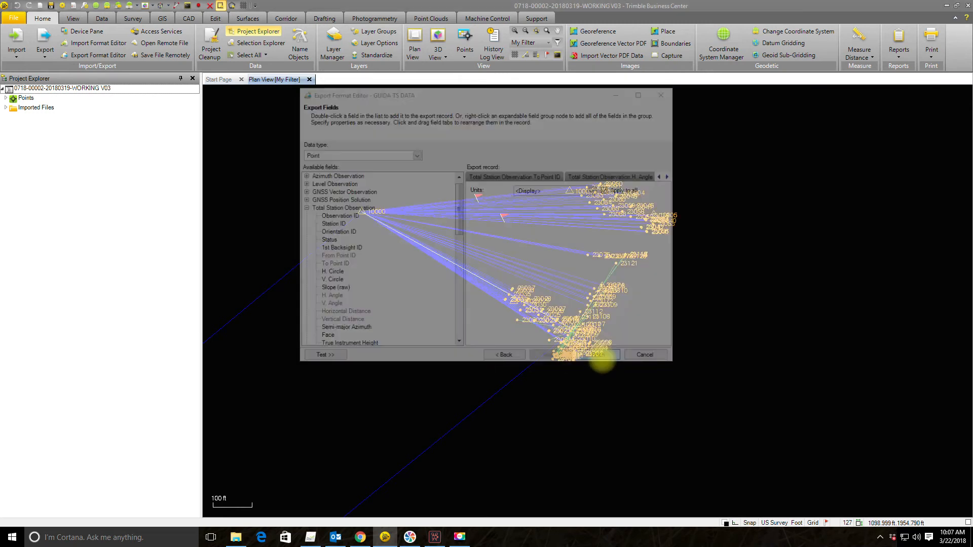
Select the points and observations around station 10001 and choose the custom GUIDA TS DATA format for exporting them
scroll(619, 339, up, 5)
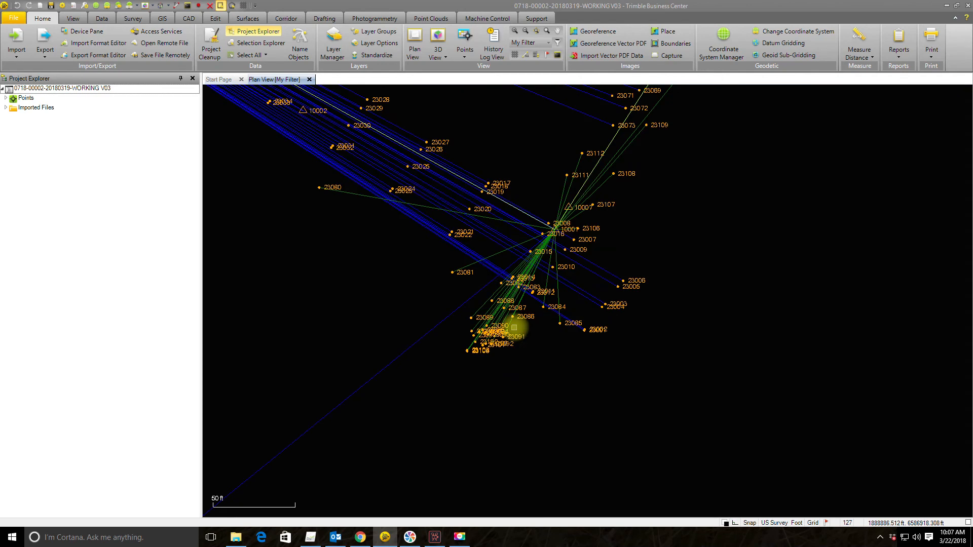
middle_drag(553, 222, 544, 365)
drag(712, 301, 530, 188)
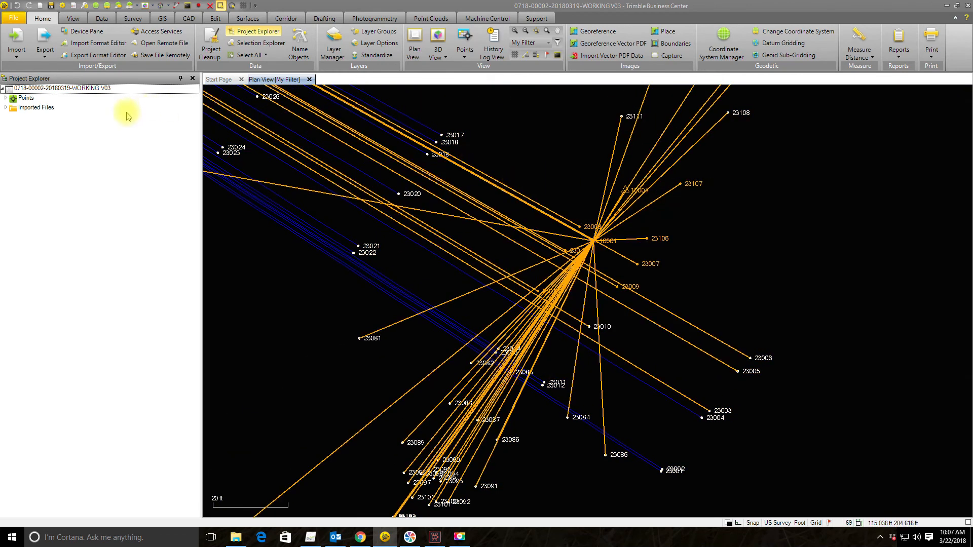
click(44, 40)
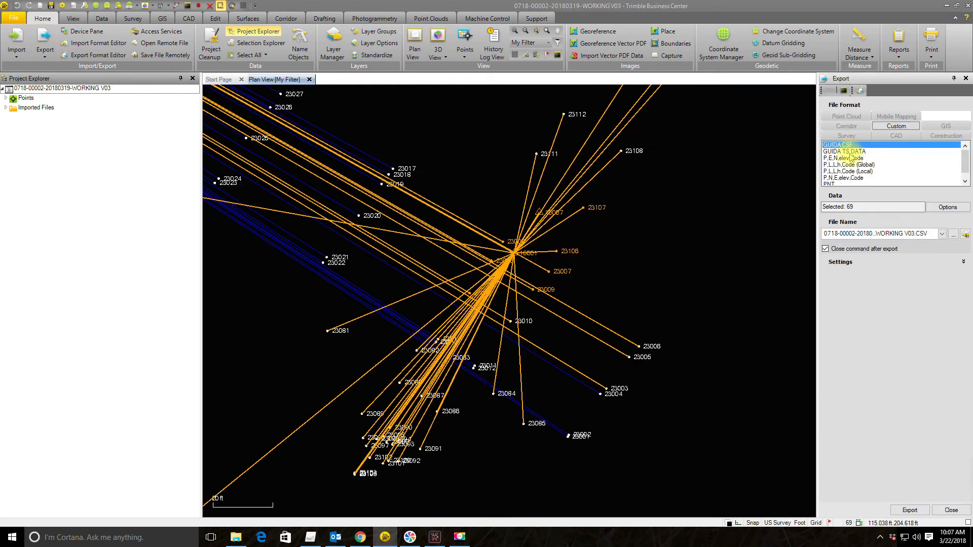
click(852, 151)
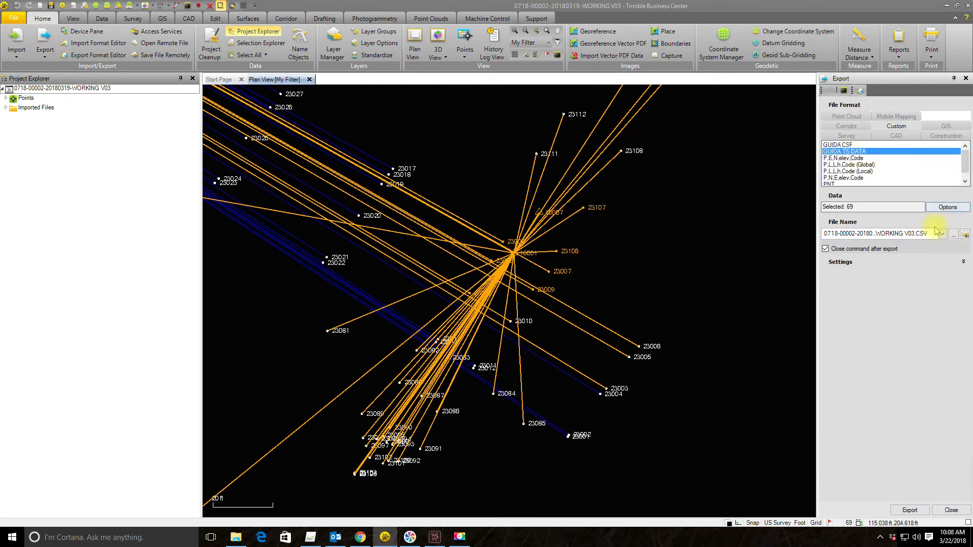
click(953, 234)
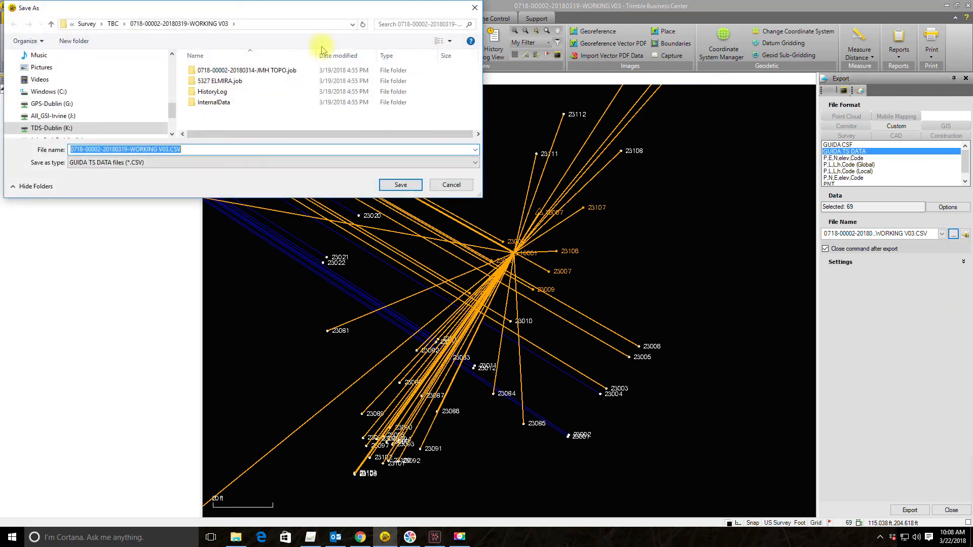
click(97, 24)
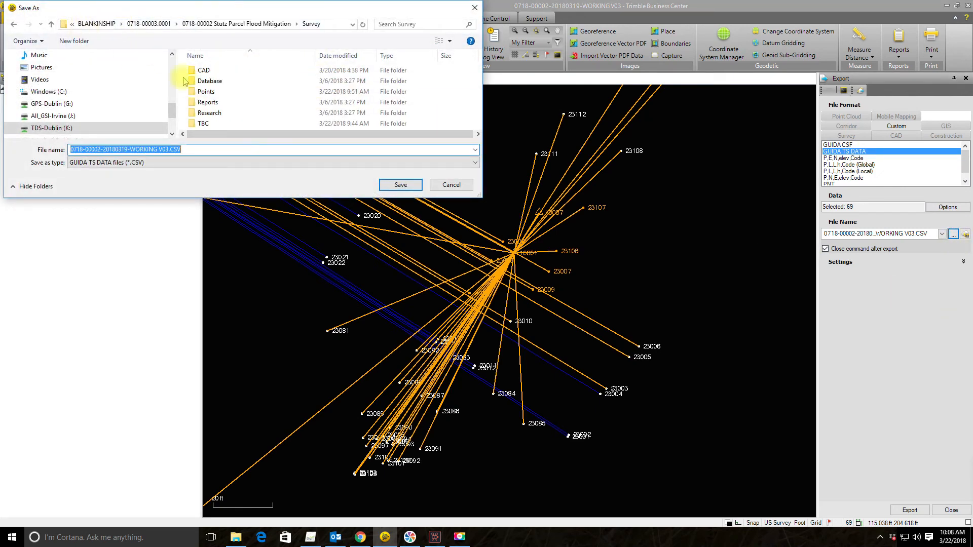
click(206, 91)
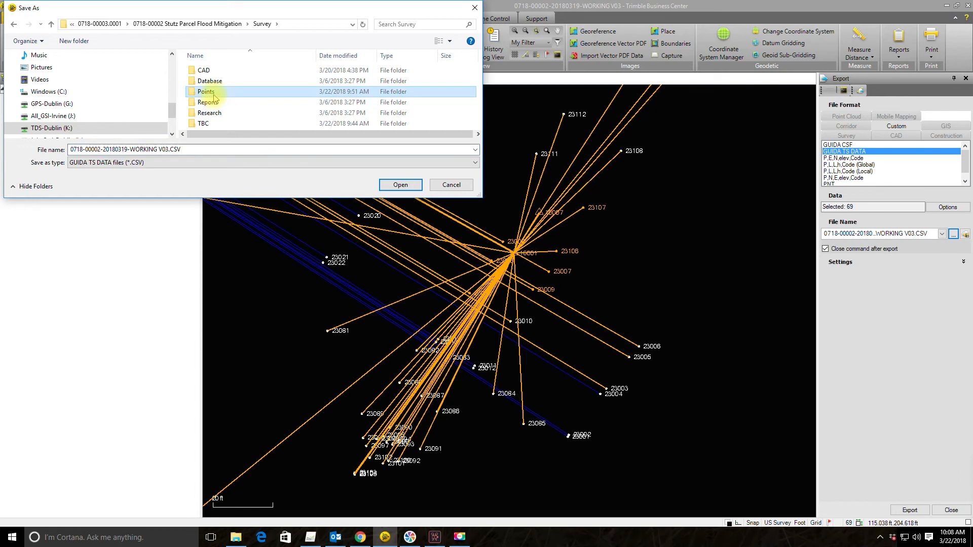
double_click(207, 92)
drag(169, 151, 133, 147)
text(TS DATA TEST)
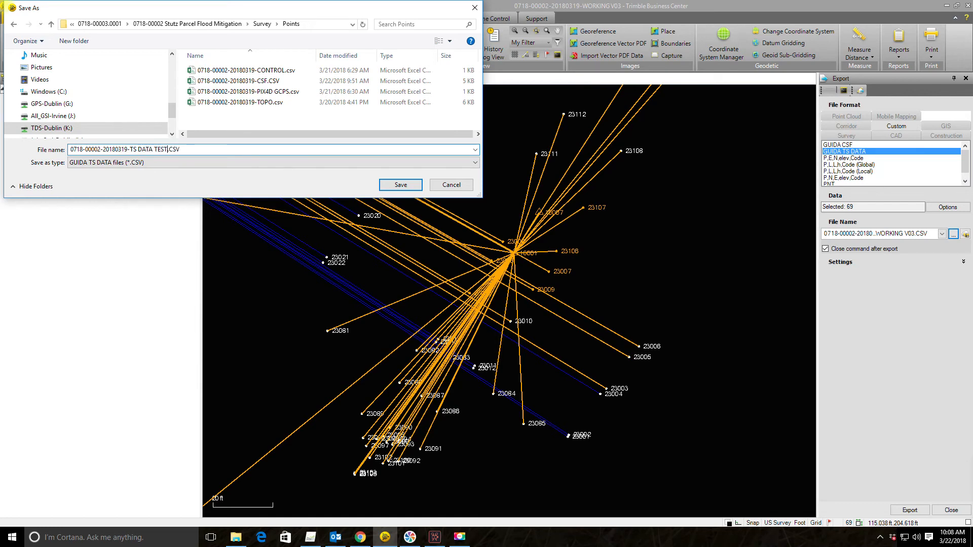
key(Return)
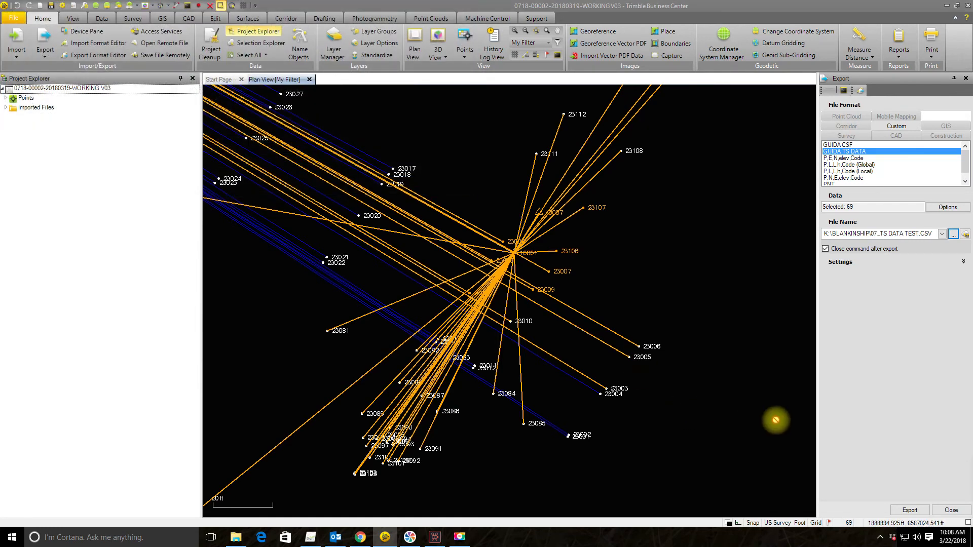
click(910, 510)
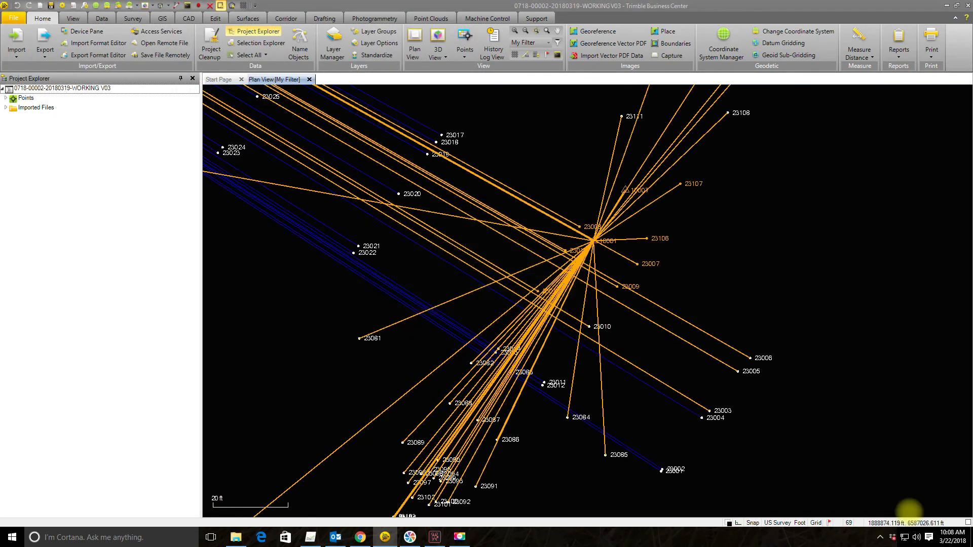
Open the exported TS DATA TEST file in Excel and widen columns A to F to read the observation data
click(236, 537)
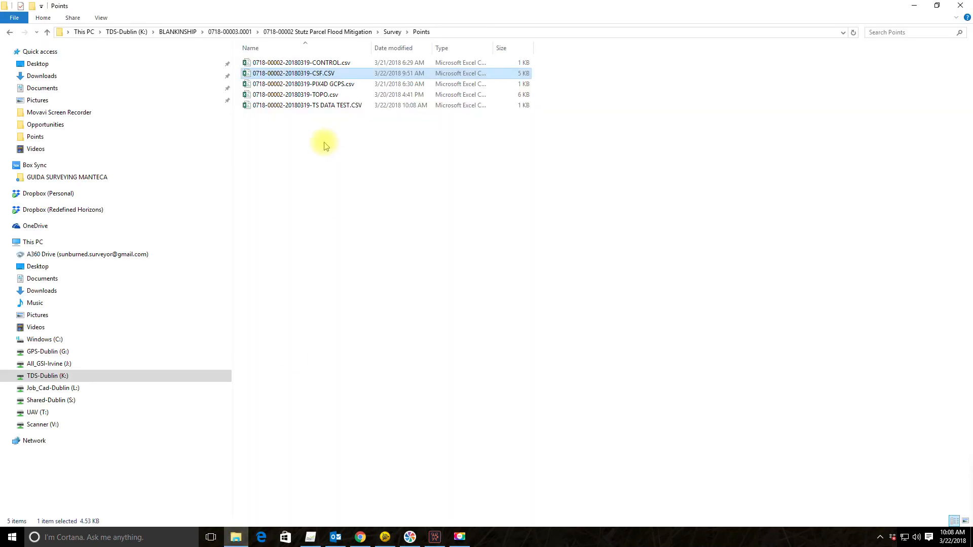
click(327, 106)
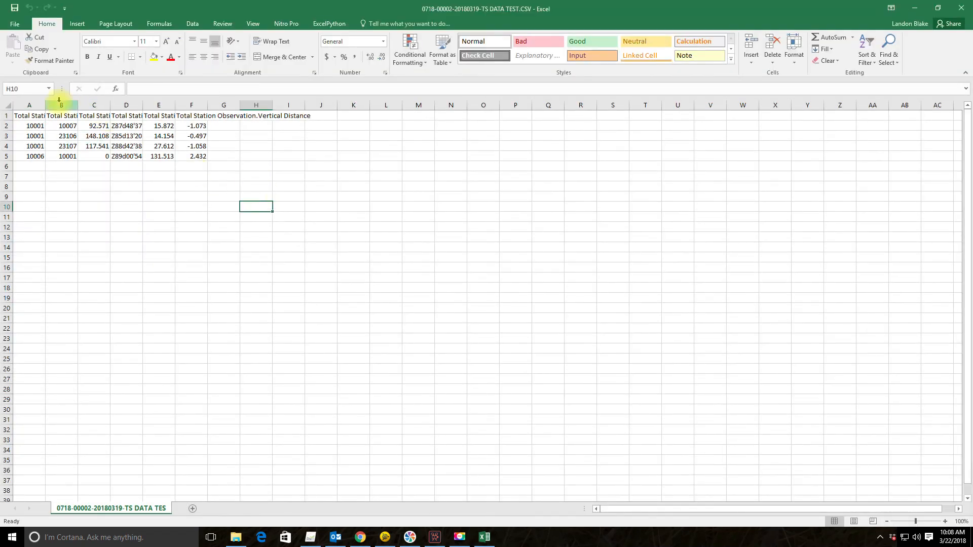
drag(78, 105, 108, 105)
drag(173, 105, 241, 105)
drag(306, 105, 388, 105)
drag(273, 105, 329, 104)
click(271, 197)
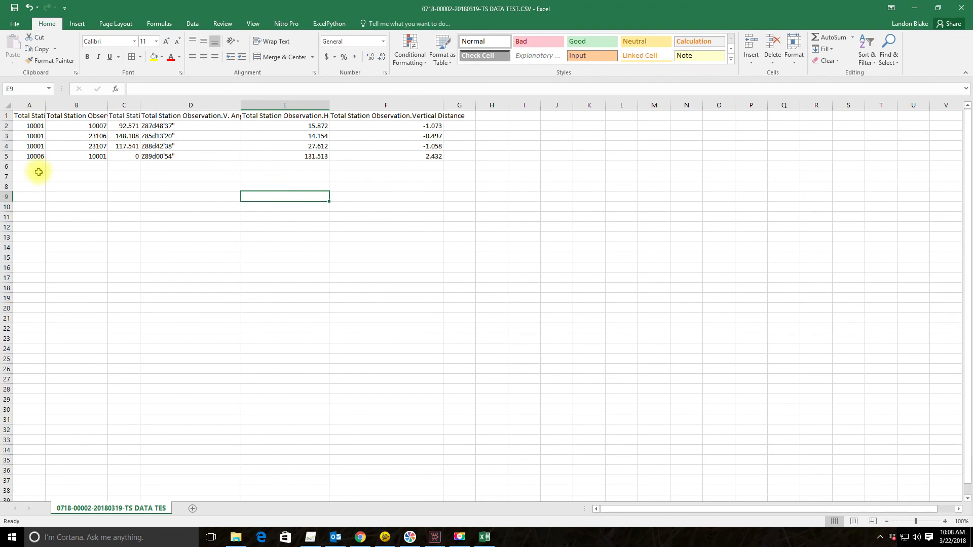
drag(45, 103, 81, 104)
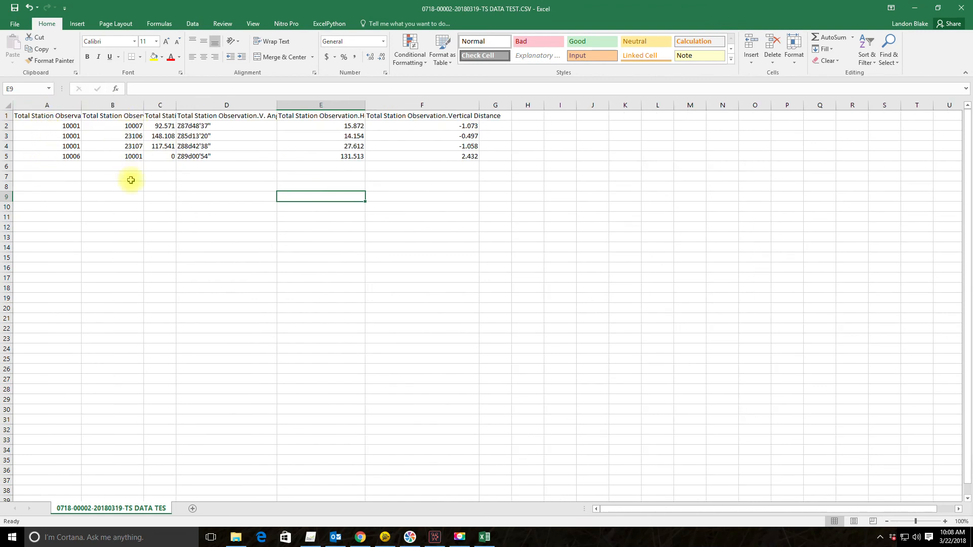
drag(179, 107, 261, 103)
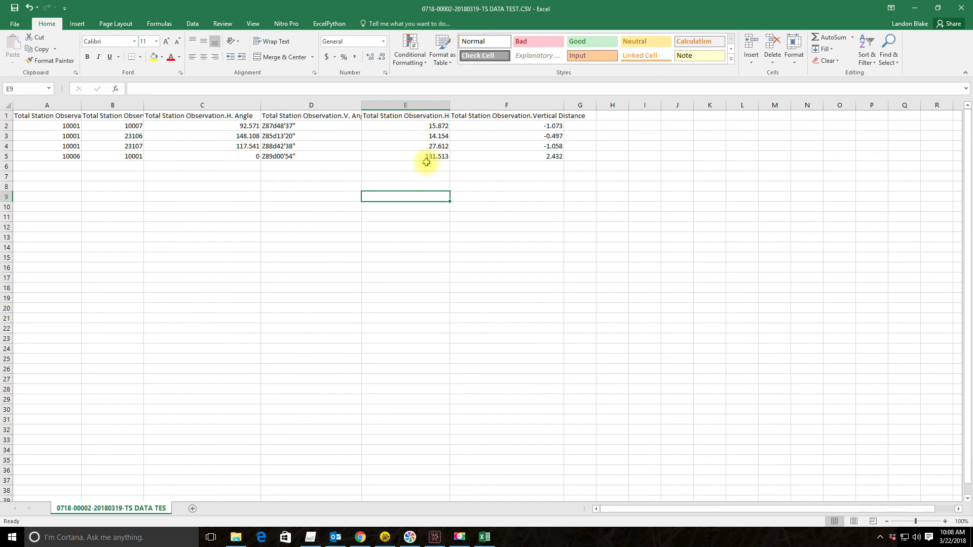
Examine the exported H. Angle values in C2:C5 and close the workbook without saving
drag(205, 126, 206, 156)
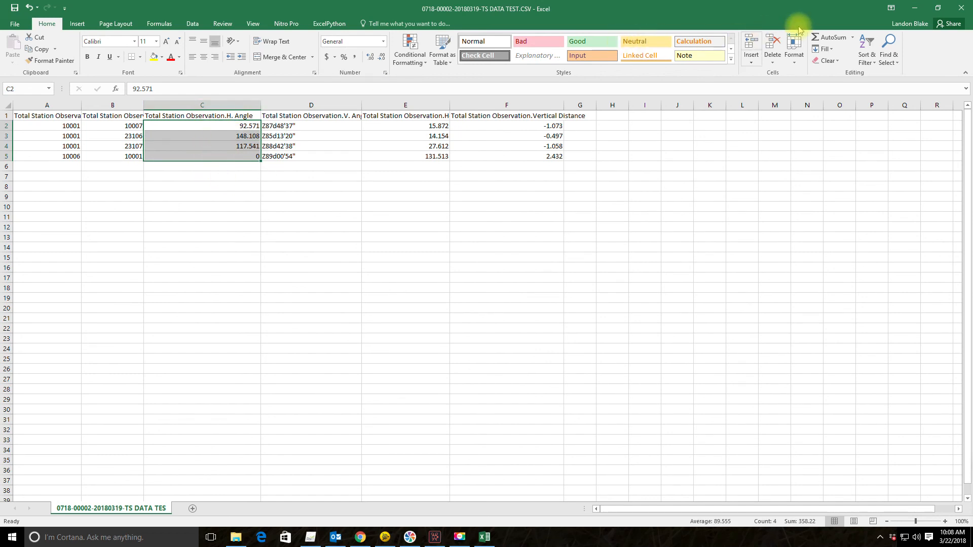
click(961, 7)
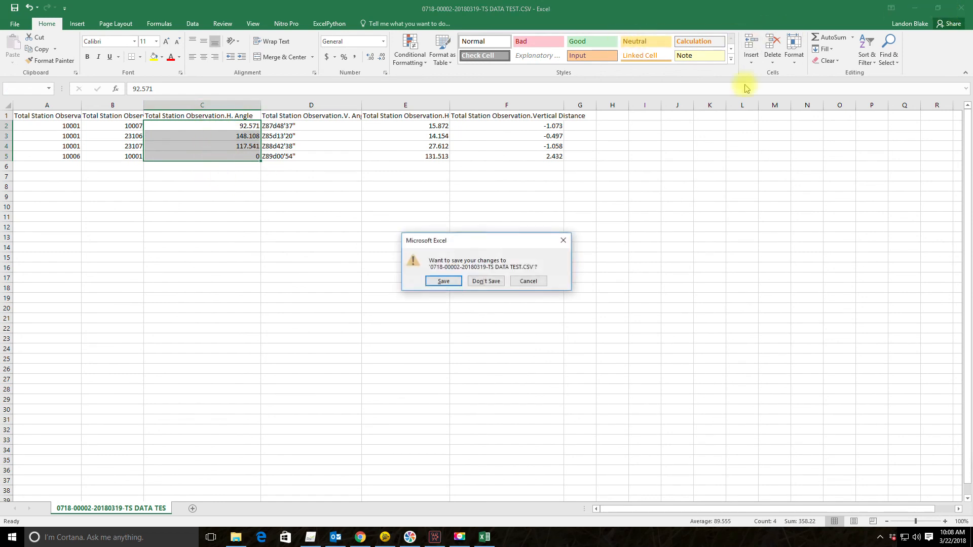
click(486, 281)
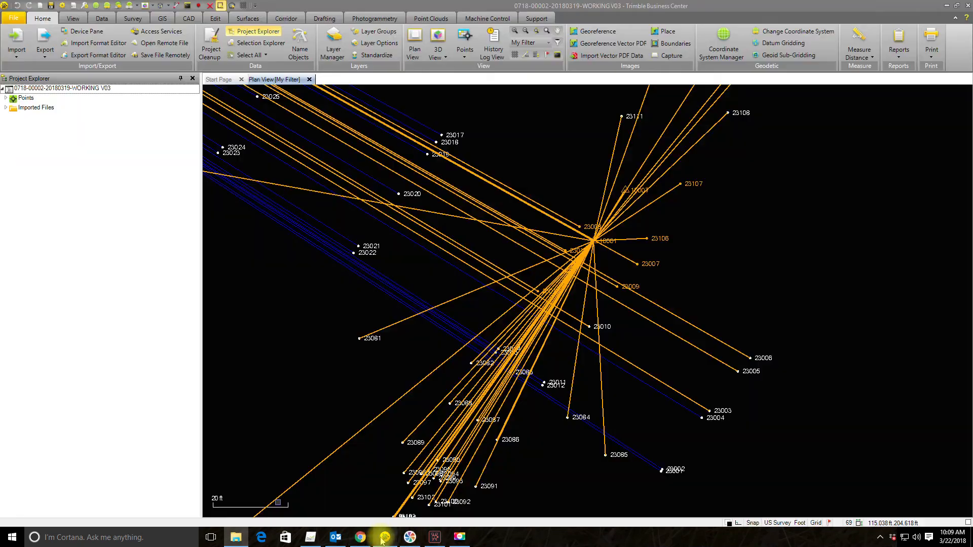
Switch back to Trimble Business Center and reopen the GUIDA TS DATA export definition at its export fields
click(385, 537)
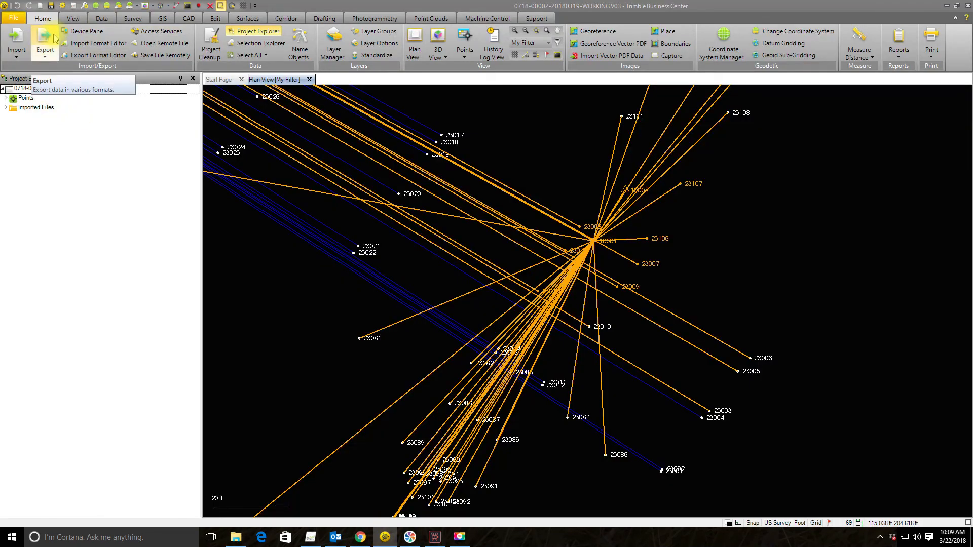
click(94, 57)
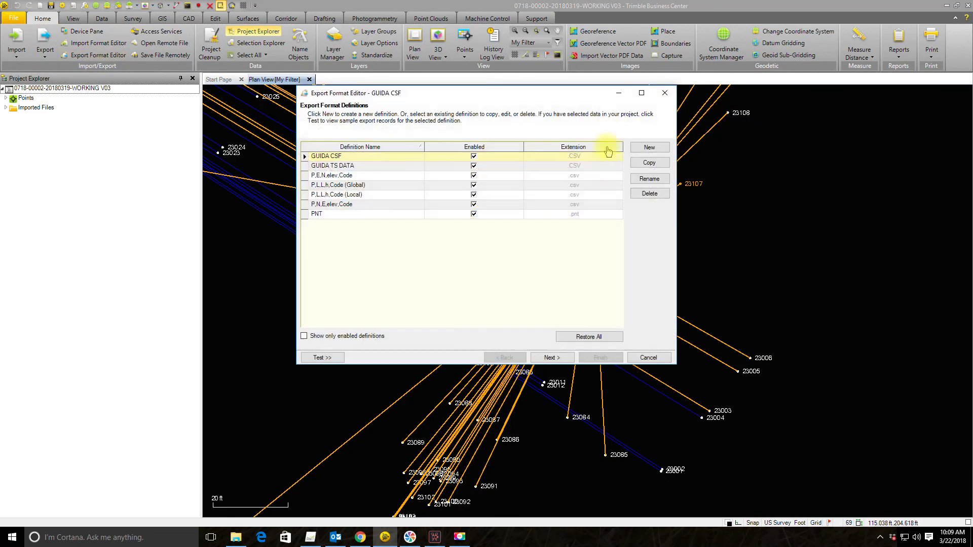
click(347, 167)
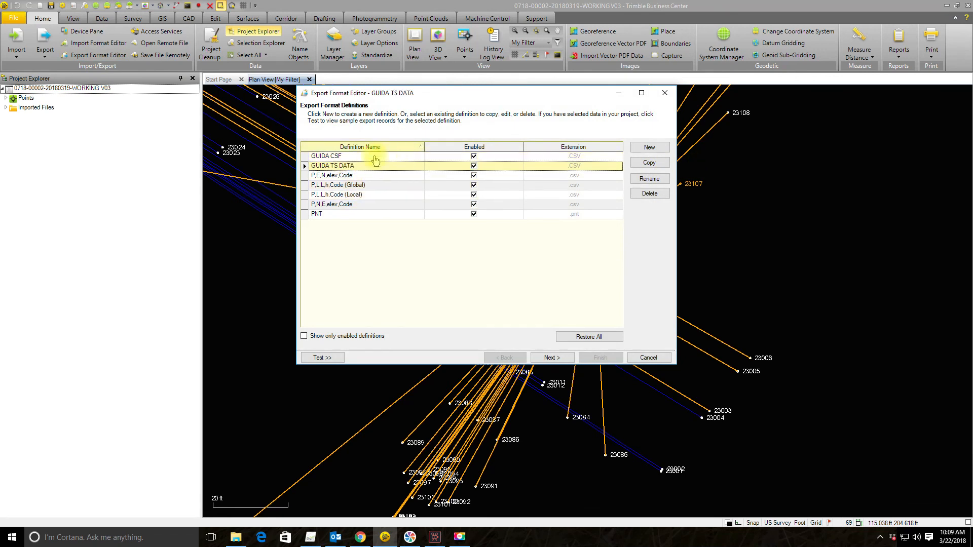
click(551, 358)
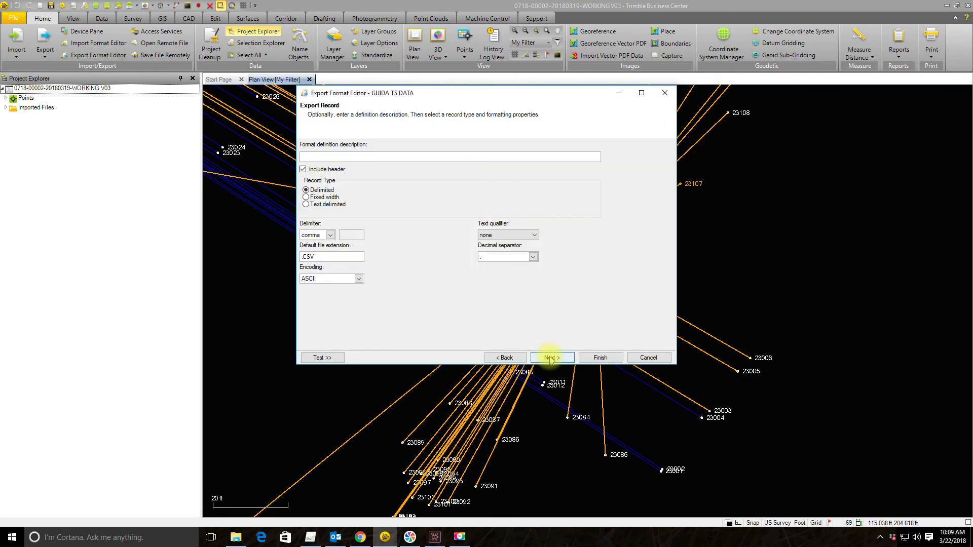
click(563, 362)
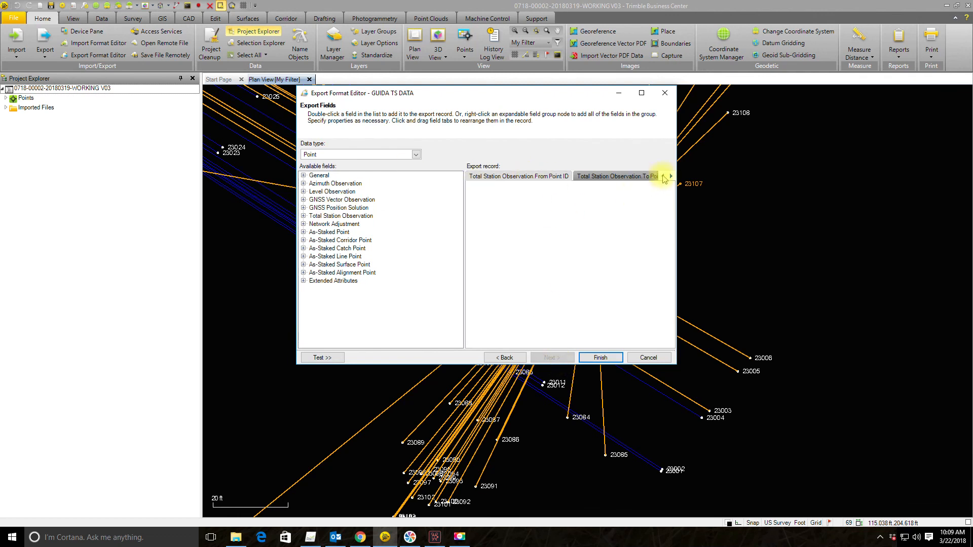
Change the format option of the total station H. Angle field and finish the export definition
click(670, 176)
click(670, 176)
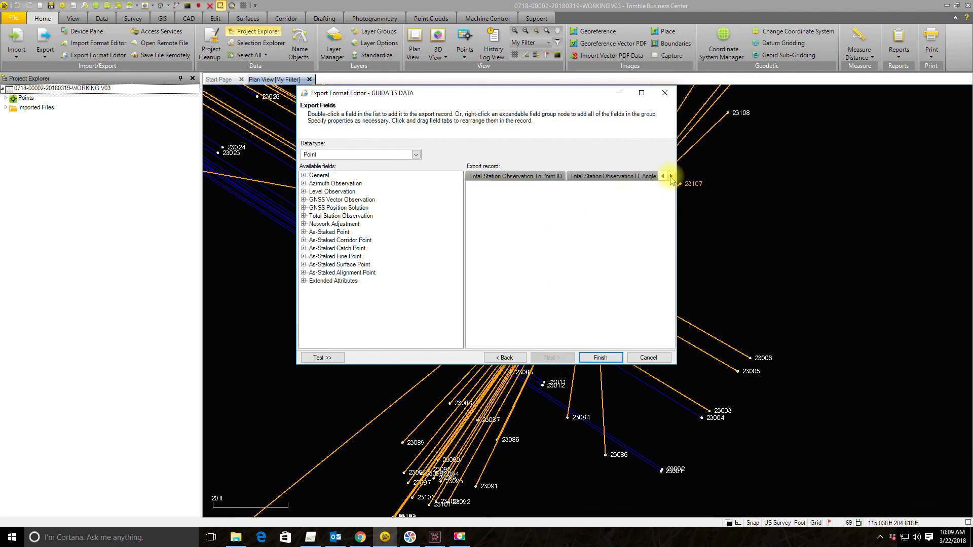
click(554, 177)
click(593, 190)
click(555, 199)
click(597, 358)
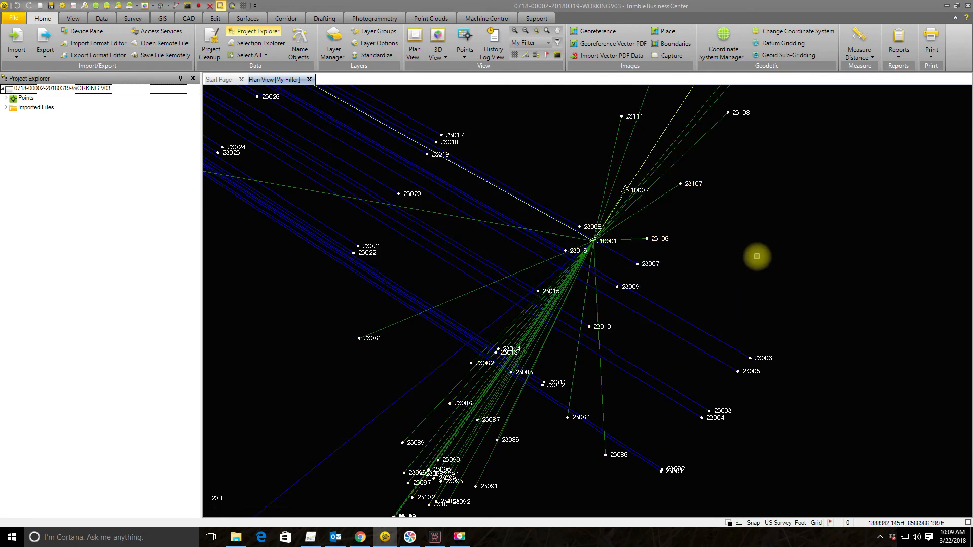
scroll(757, 256, down, 1)
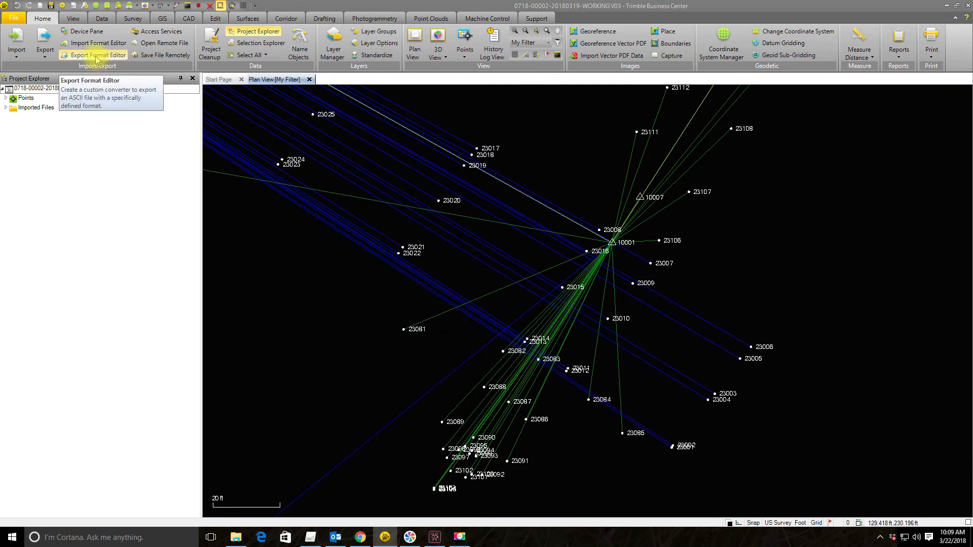
scroll(654, 218, down, 2)
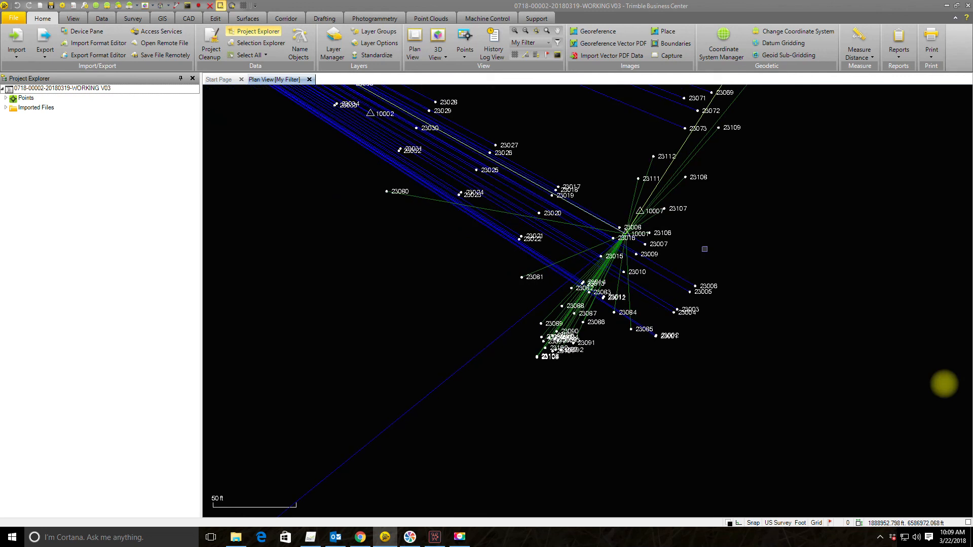